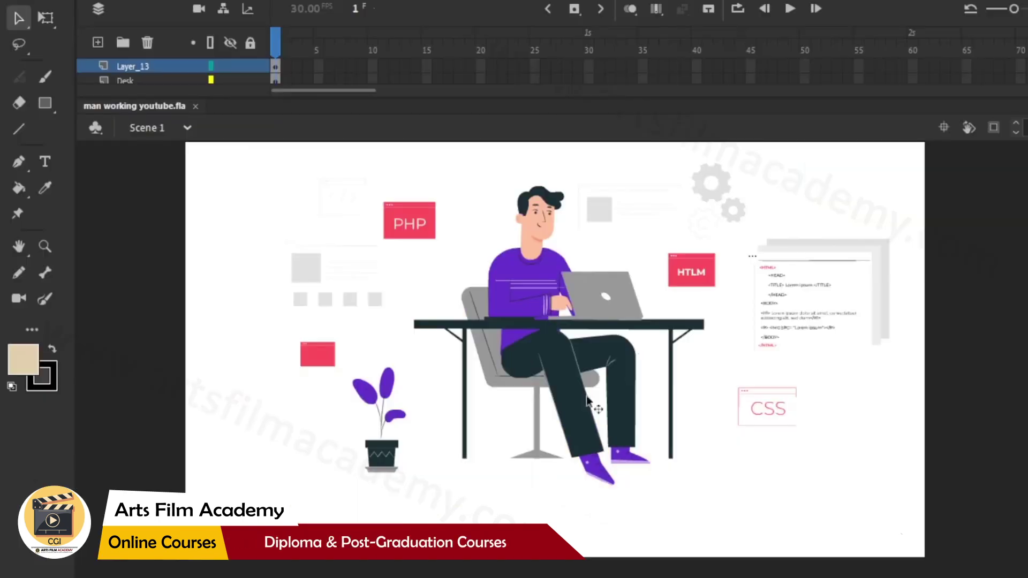
Step: Select all the artwork on the stage several times to examine its separate objects, clearing the selection each time
{"action": "left_click_drag", "start_coordinate": [239, 156], "coordinate": [879, 512]}
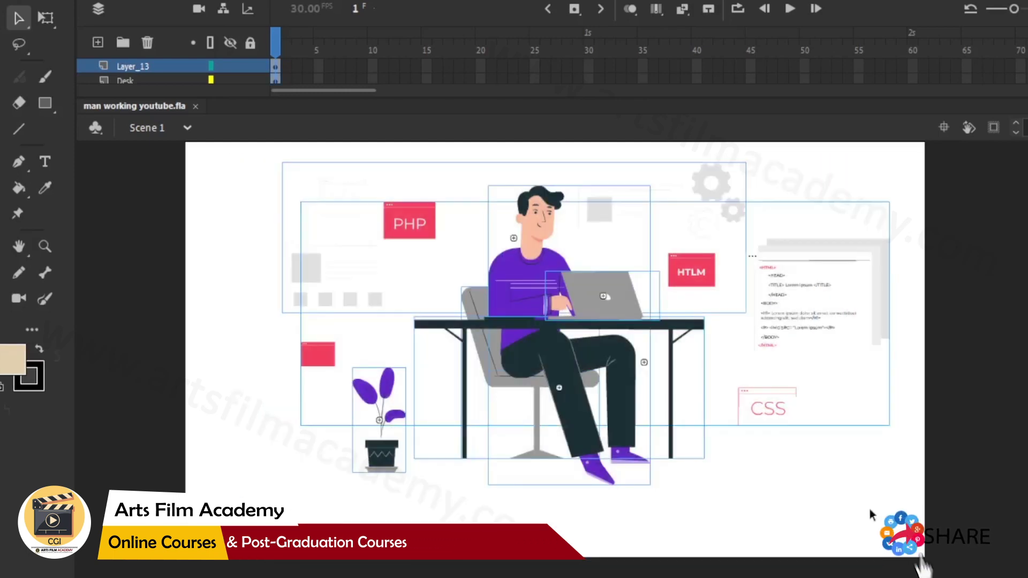
{"action": "left_click", "coordinate": [879, 512]}
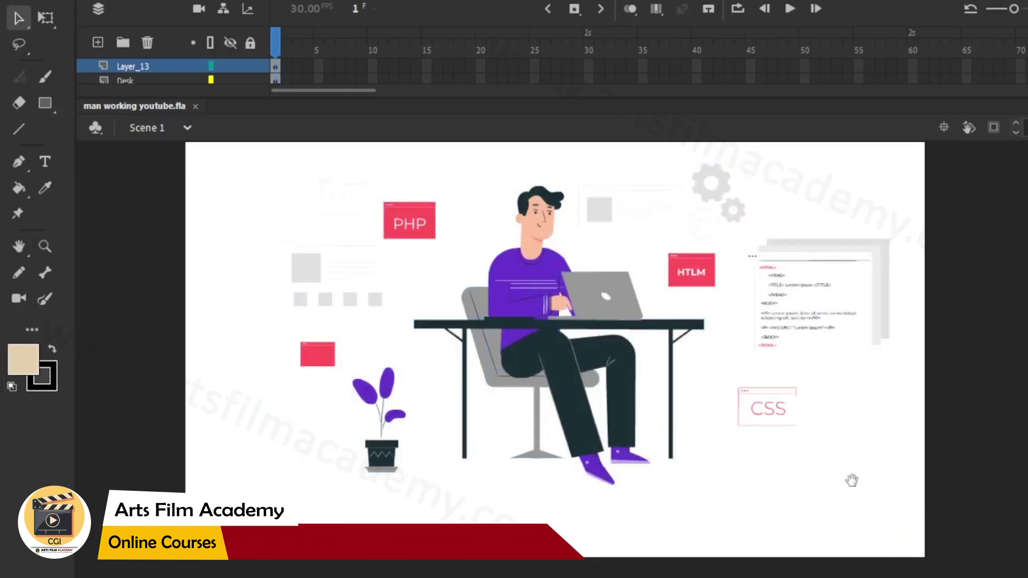
{"action": "left_click_drag", "start_coordinate": [851, 480], "coordinate": [855, 481]}
{"action": "left_click_drag", "start_coordinate": [224, 152], "coordinate": [894, 551]}
{"action": "left_click", "coordinate": [794, 485]}
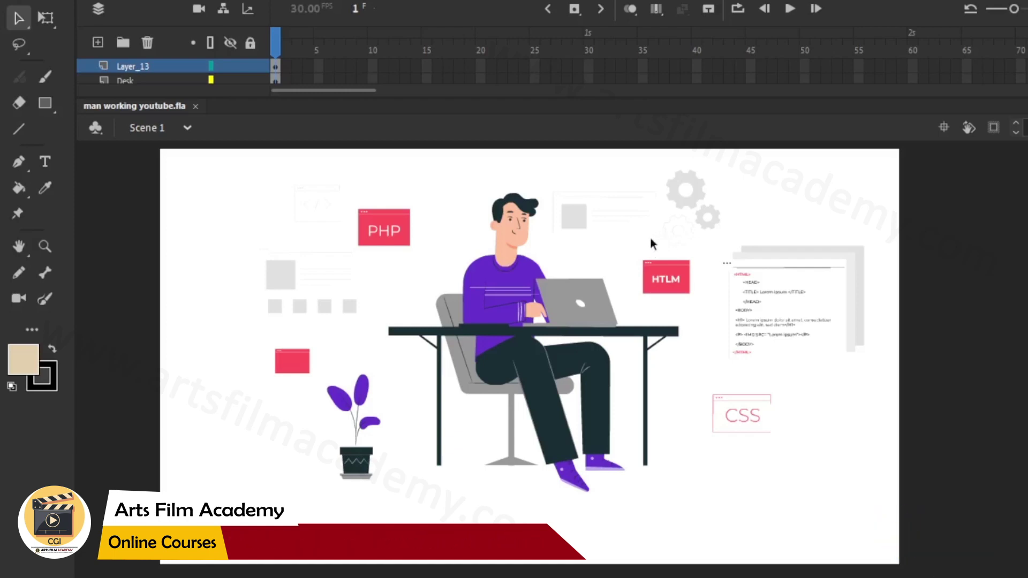
{"action": "left_click_drag", "start_coordinate": [219, 161], "coordinate": [857, 548]}
{"action": "left_click", "coordinate": [621, 535]}
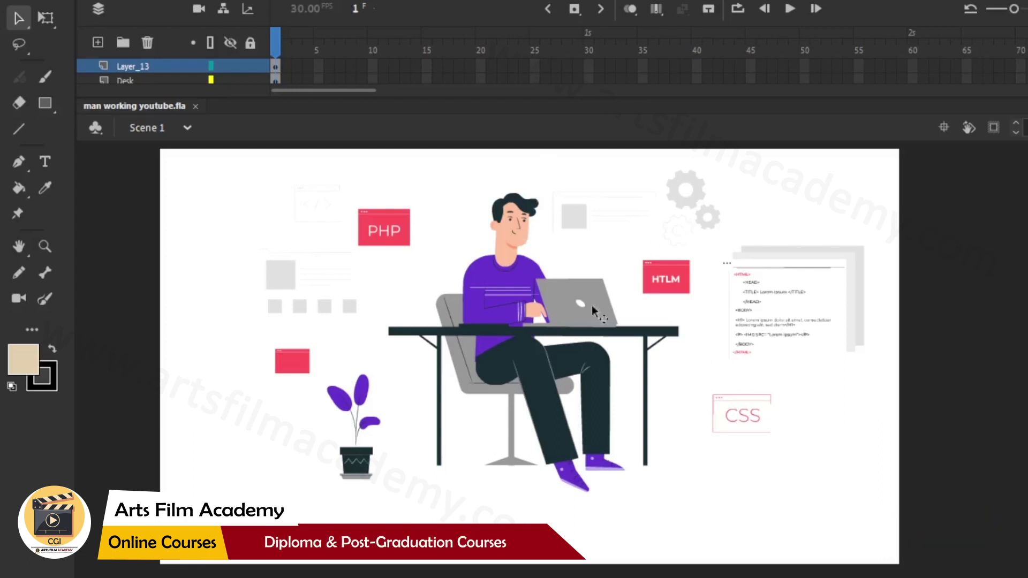
{"action": "left_click_drag", "start_coordinate": [218, 189], "coordinate": [717, 519]}
{"action": "left_click", "coordinate": [728, 522]}
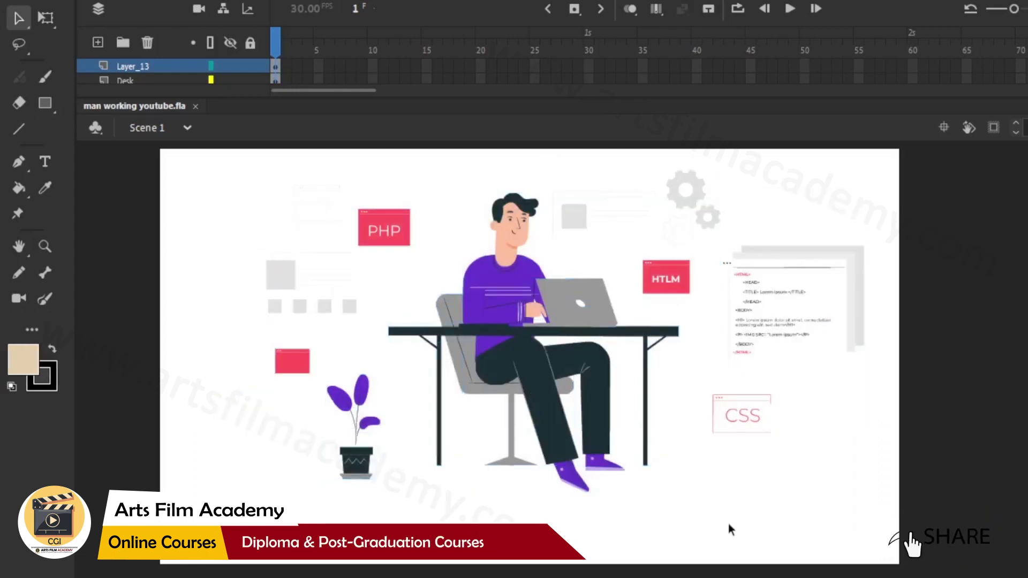
Step: Move the laptop, character, desk, chair, plant, screens and background group away from their places to separate the illustration's parts
{"action": "left_click_drag", "start_coordinate": [588, 312], "coordinate": [734, 187]}
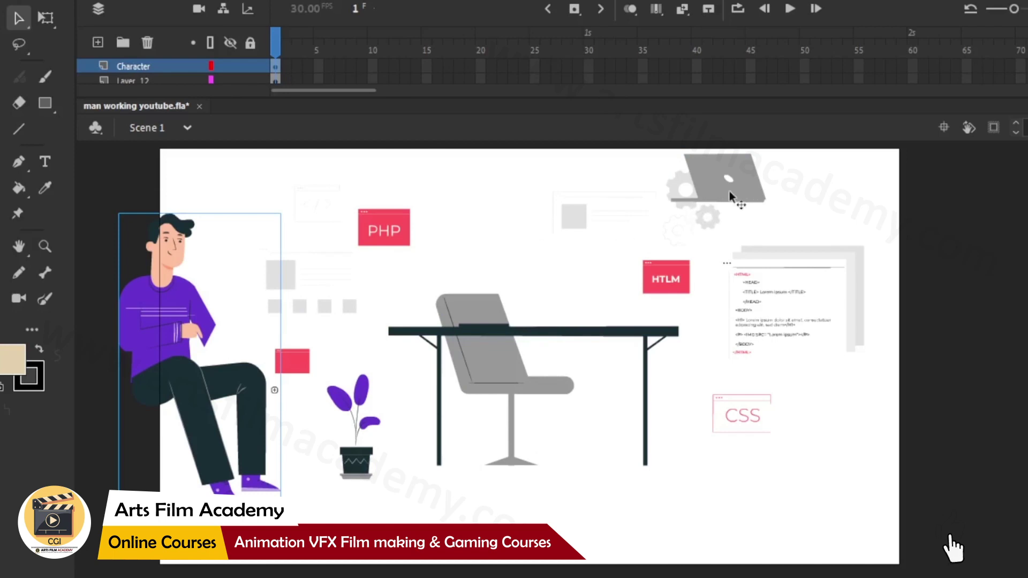
{"action": "left_click_drag", "start_coordinate": [729, 191], "coordinate": [781, 201]}
{"action": "left_click_drag", "start_coordinate": [550, 330], "coordinate": [562, 471]}
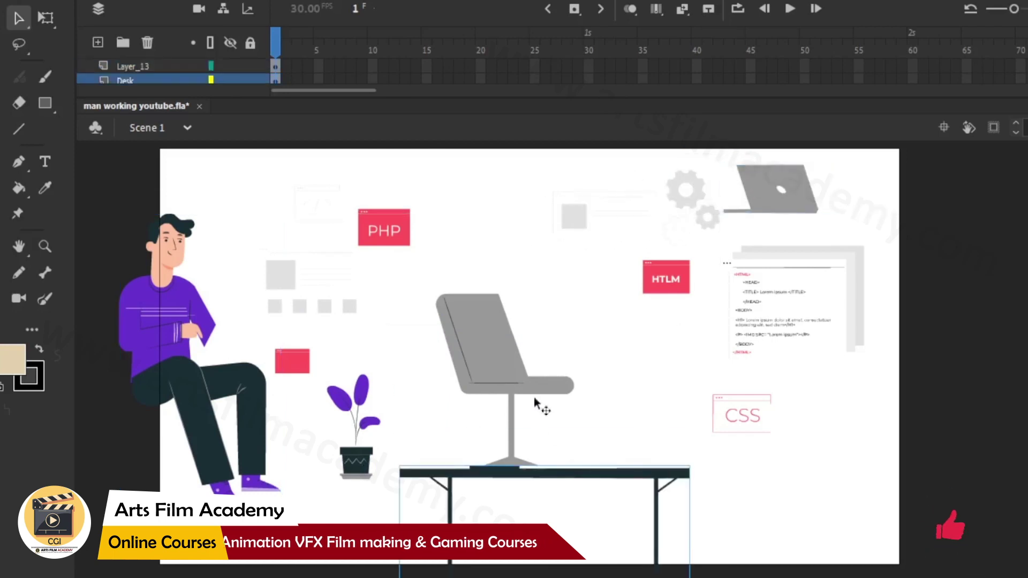
{"action": "left_click_drag", "start_coordinate": [503, 390], "coordinate": [544, 311]}
{"action": "left_click_drag", "start_coordinate": [358, 444], "coordinate": [346, 500]}
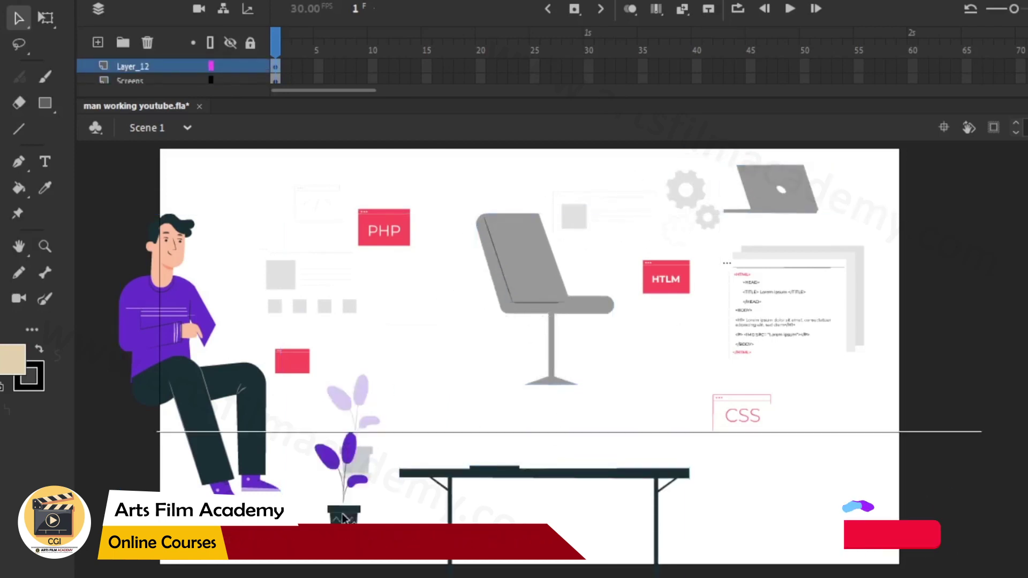
{"action": "left_click_drag", "start_coordinate": [395, 223], "coordinate": [376, 170]}
{"action": "left_click", "coordinate": [346, 290]}
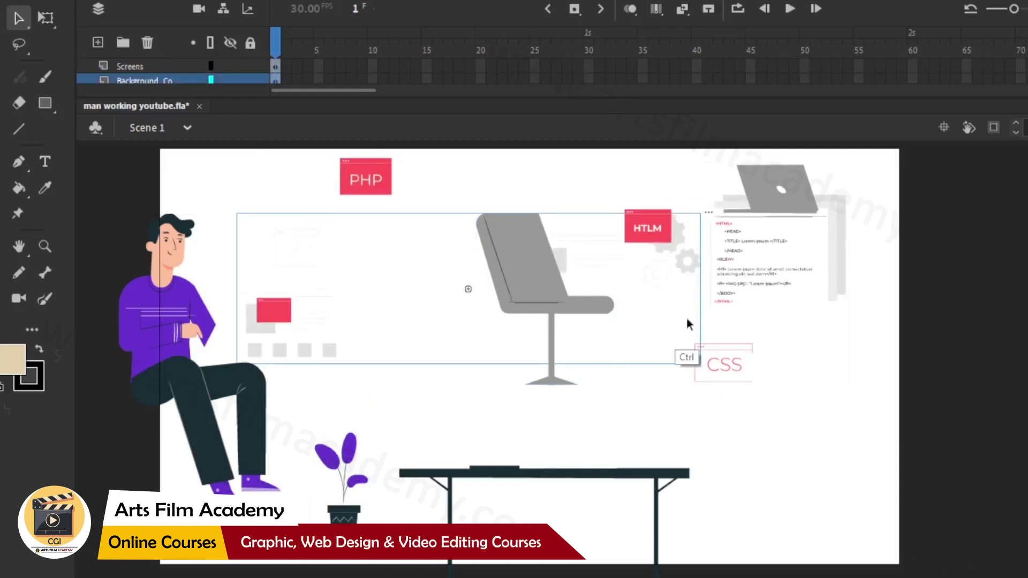
Step: Undo all the object moves to restore the original illustration, and clear the selection
{"action": "key", "text": "ctrl+z"}
{"action": "key", "text": "ctrl+z"}
{"action": "key", "text": "ctrl+z"}
{"action": "key", "text": "ctrl+z"}
{"action": "key", "text": "ctrl+z"}
{"action": "key", "text": "ctrl+z"}
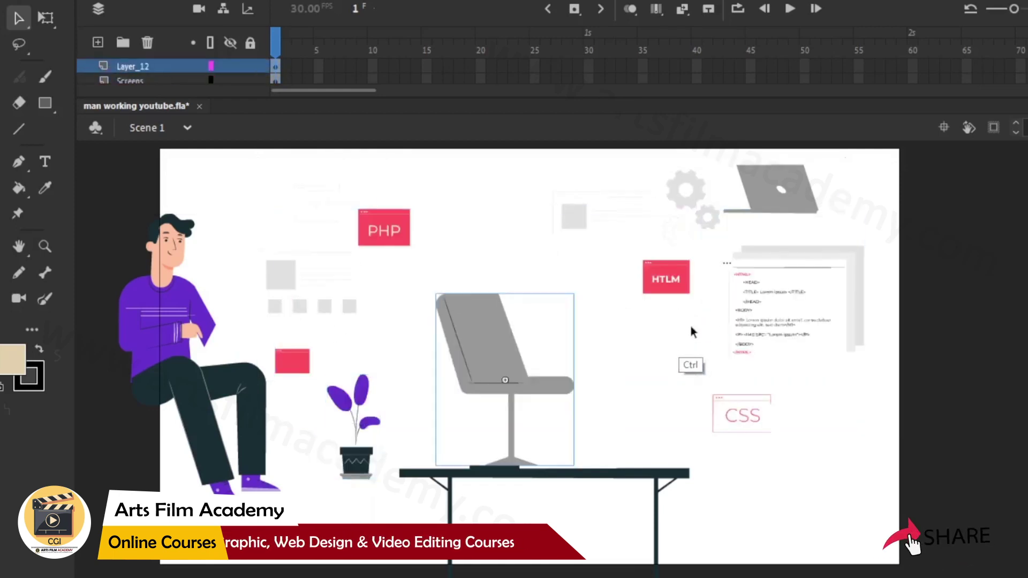
{"action": "key", "text": "ctrl+z"}
{"action": "key", "text": "ctrl+z"}
{"action": "key", "text": "ctrl+z"}
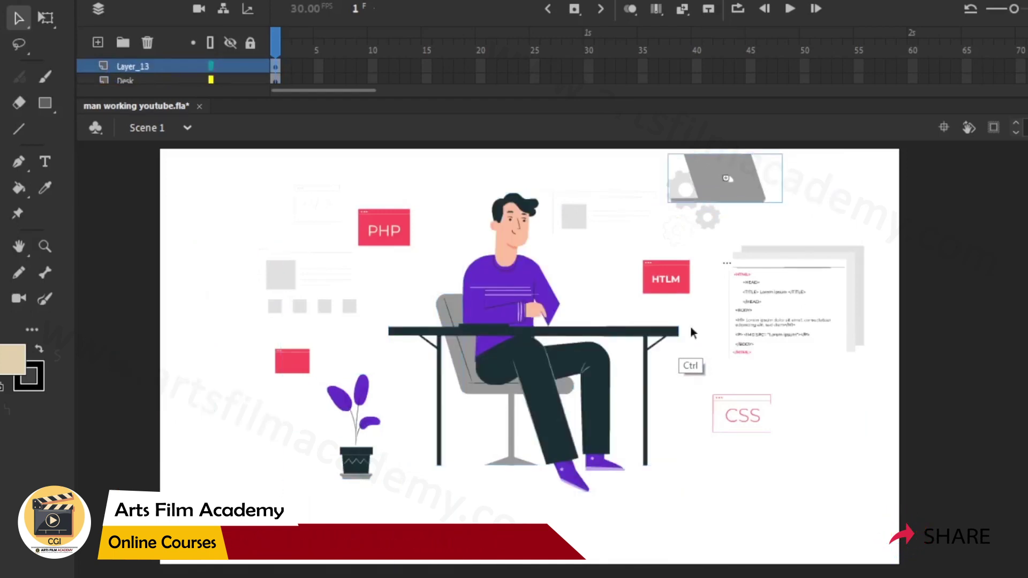
{"action": "left_click", "coordinate": [704, 471]}
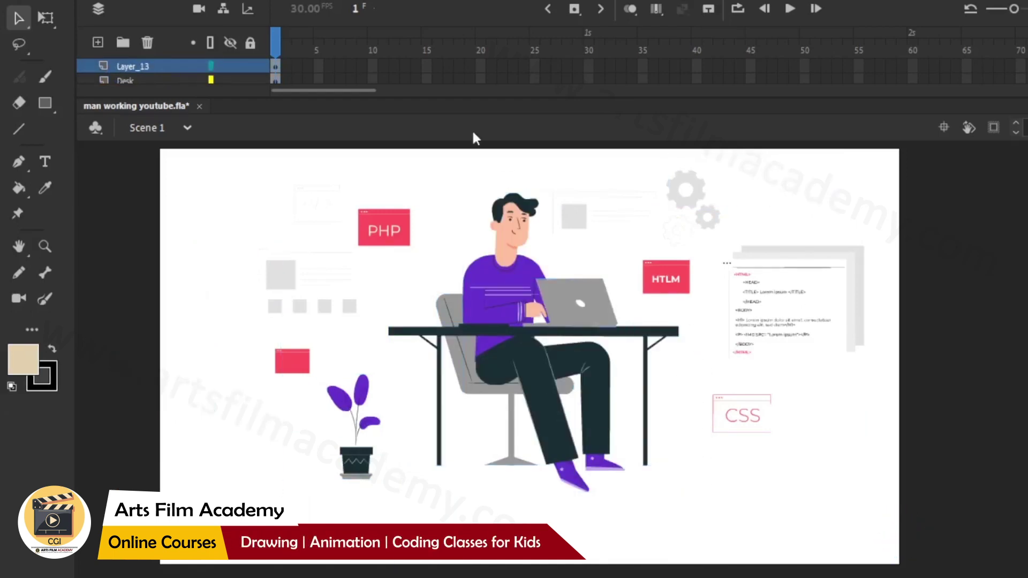
Step: Undock the timeline, place it beside the artwork and increase its height to list every layer
{"action": "left_click_drag", "start_coordinate": [456, 97], "coordinate": [457, 199]}
{"action": "left_click_drag", "start_coordinate": [99, 2], "coordinate": [743, 236]}
{"action": "left_click_drag", "start_coordinate": [616, 173], "coordinate": [522, 304]}
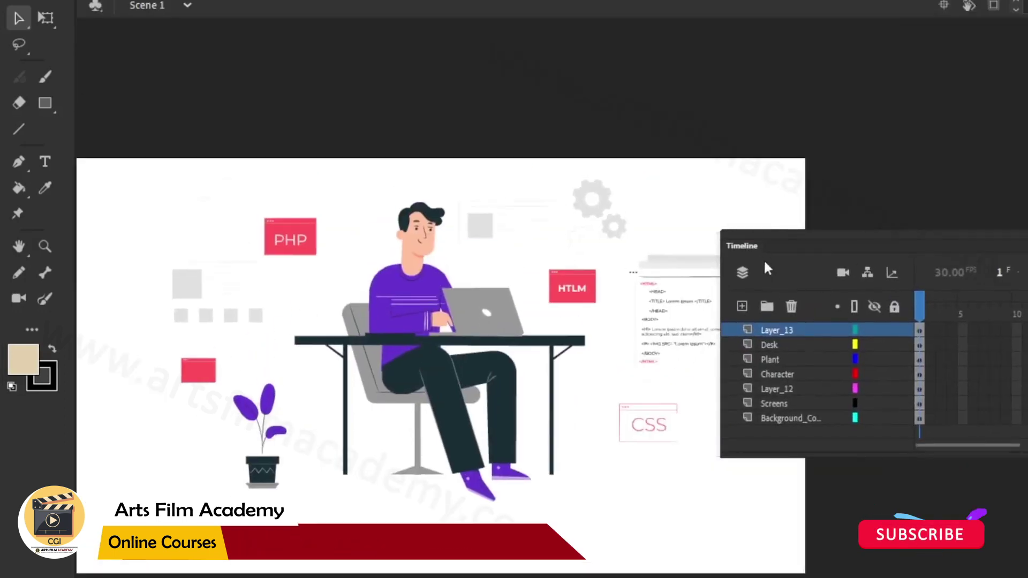
{"action": "left_click_drag", "start_coordinate": [757, 257], "coordinate": [775, 65]}
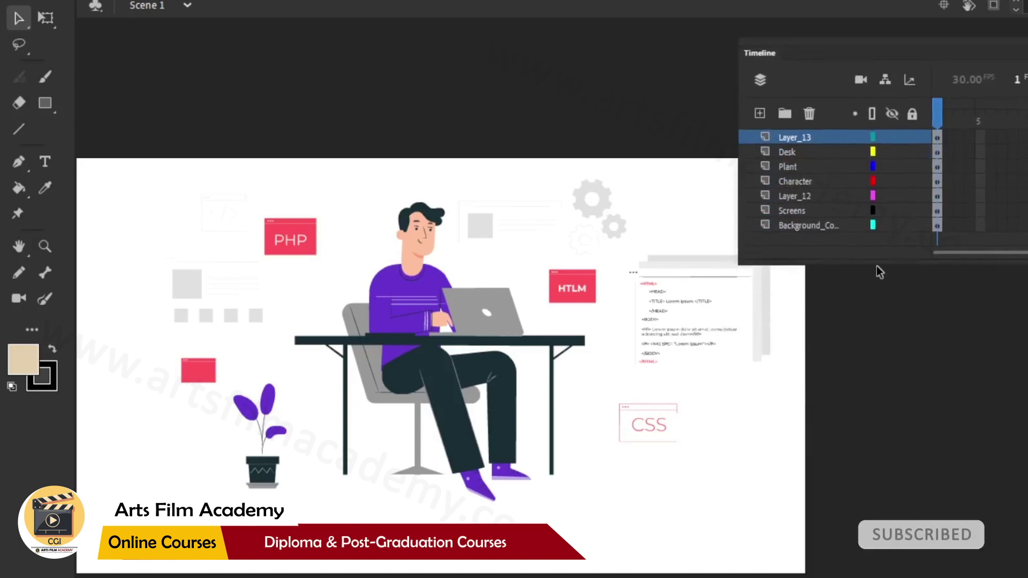
{"action": "left_click_drag", "start_coordinate": [878, 263], "coordinate": [834, 491]}
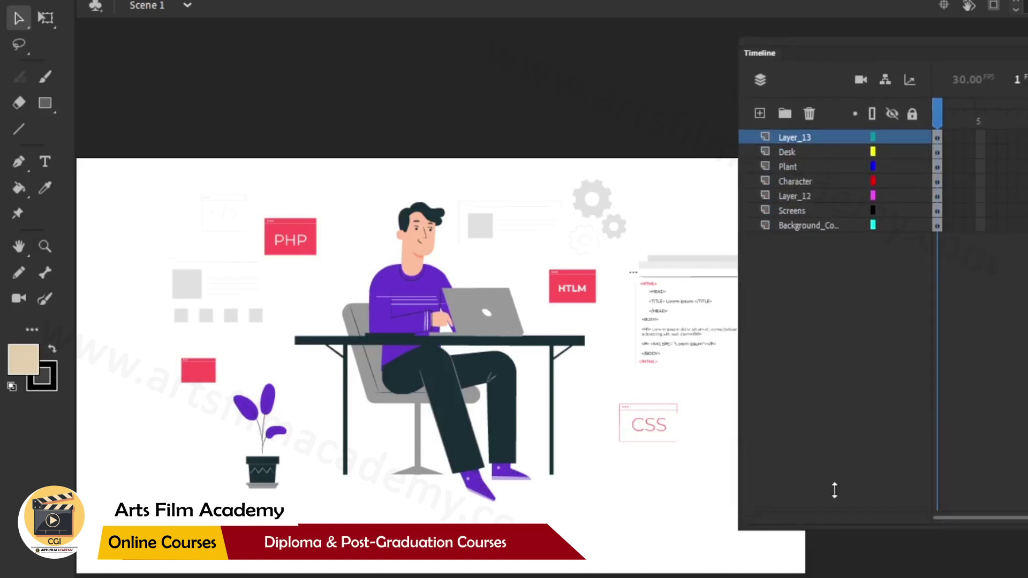
Step: Hide the layers one by one, from the background layer at the end of the stack up to Layer_13
{"action": "left_click", "coordinate": [899, 226]}
{"action": "left_click", "coordinate": [892, 224]}
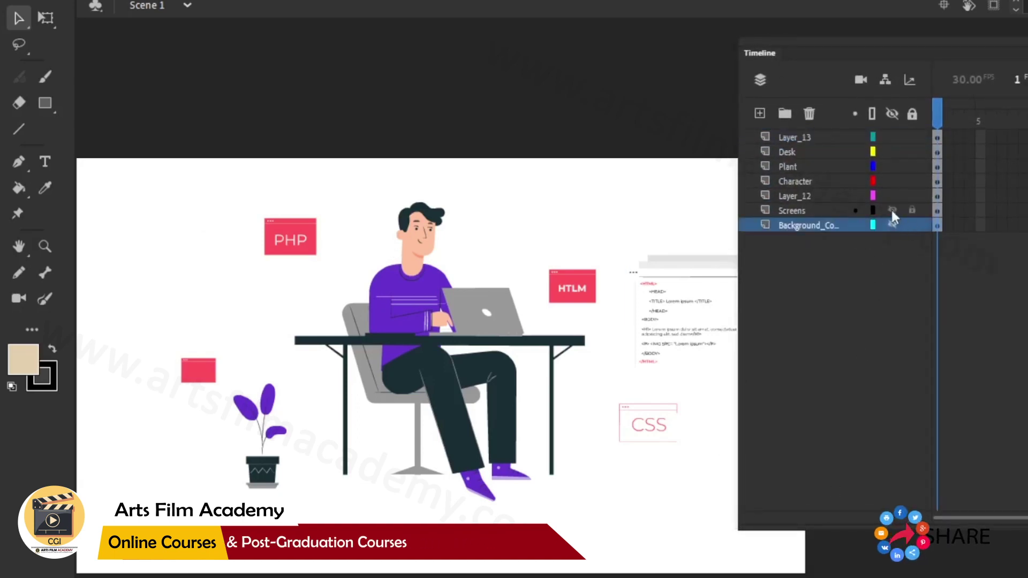
{"action": "left_click", "coordinate": [892, 209]}
{"action": "left_click", "coordinate": [891, 195]}
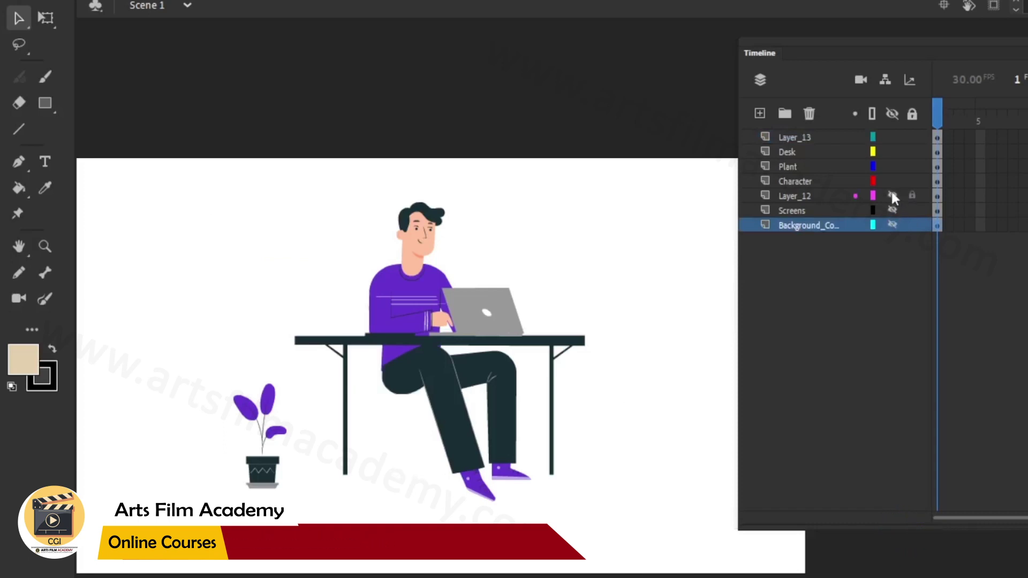
{"action": "left_click", "coordinate": [892, 181]}
{"action": "left_click", "coordinate": [892, 166]}
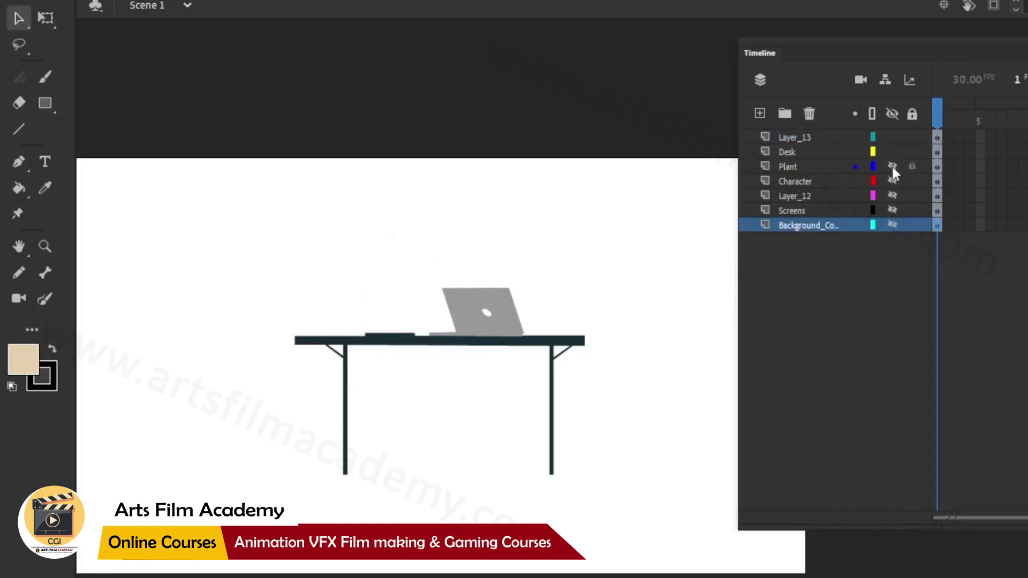
{"action": "left_click", "coordinate": [892, 152]}
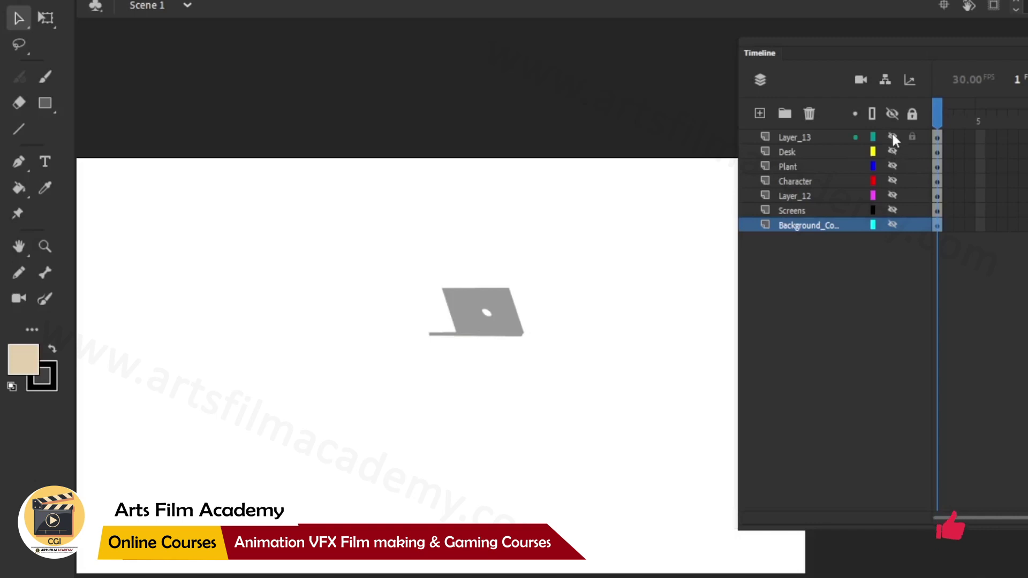
{"action": "left_click", "coordinate": [893, 136]}
Step: Make all the hidden layers visible again and reduce the docked timeline's height
{"action": "left_click", "coordinate": [892, 140]}
{"action": "left_click", "coordinate": [892, 153]}
{"action": "left_click", "coordinate": [892, 169]}
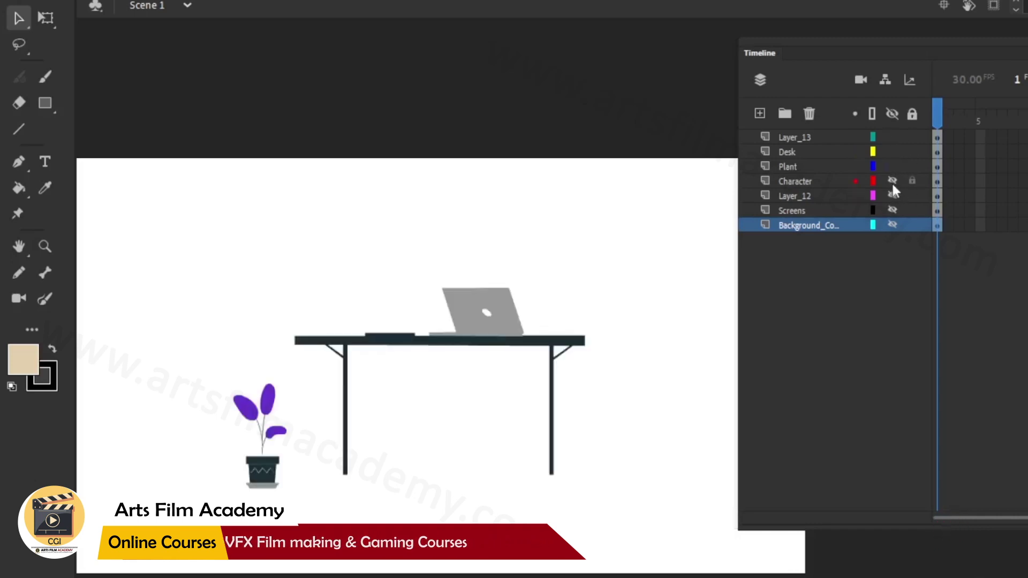
{"action": "left_click_drag", "start_coordinate": [891, 181], "coordinate": [889, 223]}
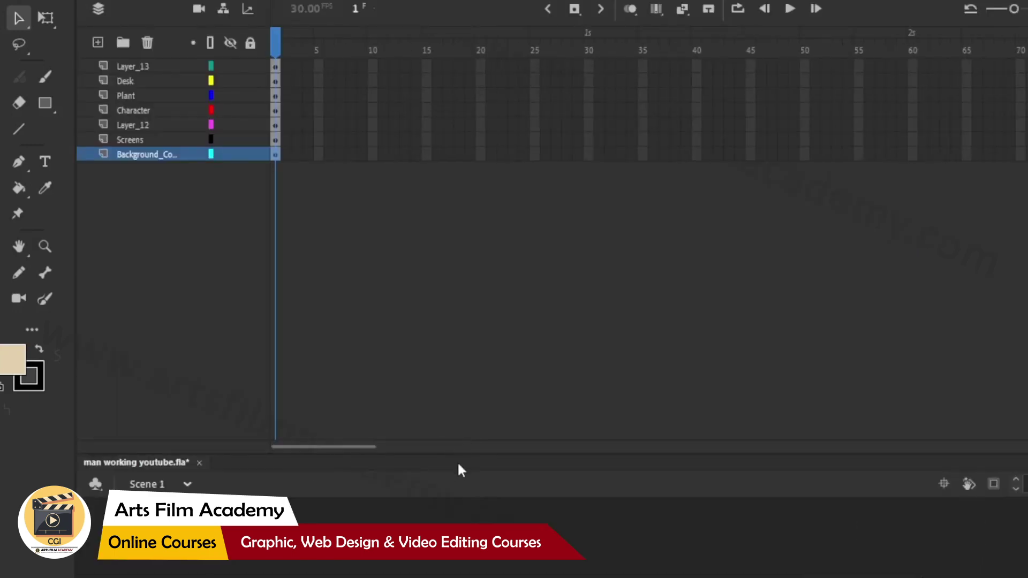
{"action": "left_click_drag", "start_coordinate": [456, 453], "coordinate": [555, 105]}
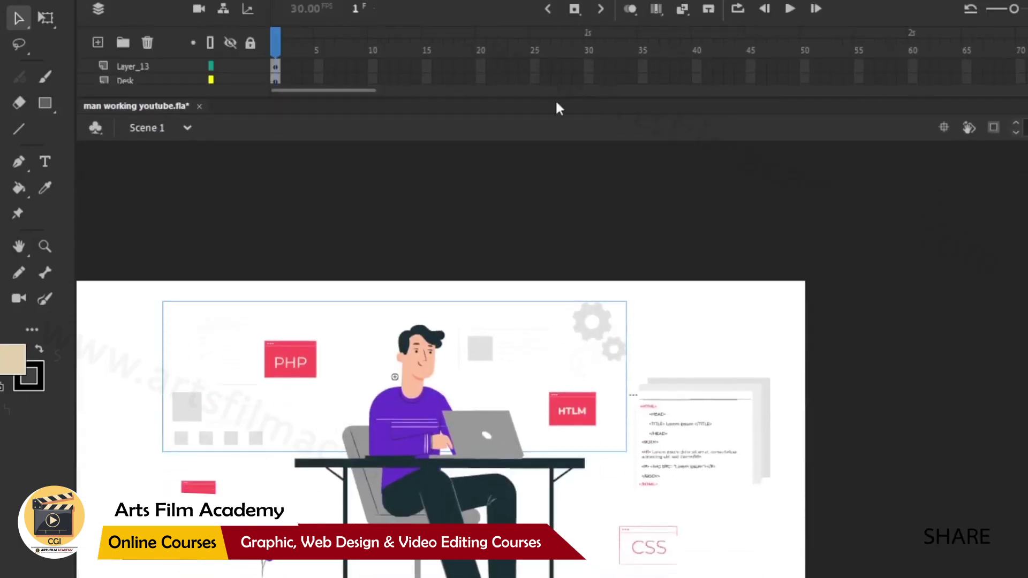
Step: Open the potted plant symbol to examine its contents, and return to Scene 1
{"action": "left_click", "coordinate": [410, 444]}
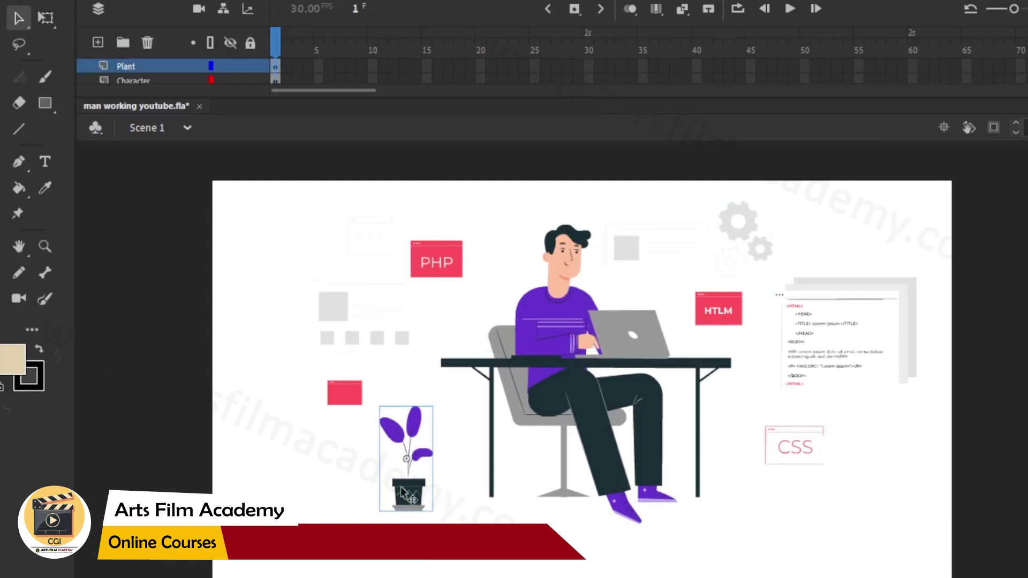
{"action": "key", "text": "ctrl+="}
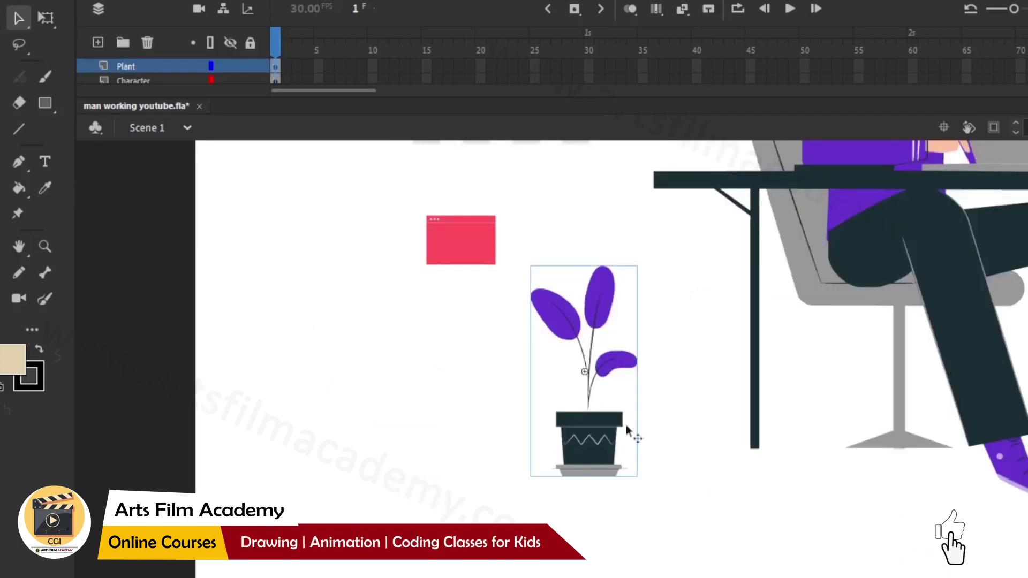
{"action": "double_click", "coordinate": [589, 437]}
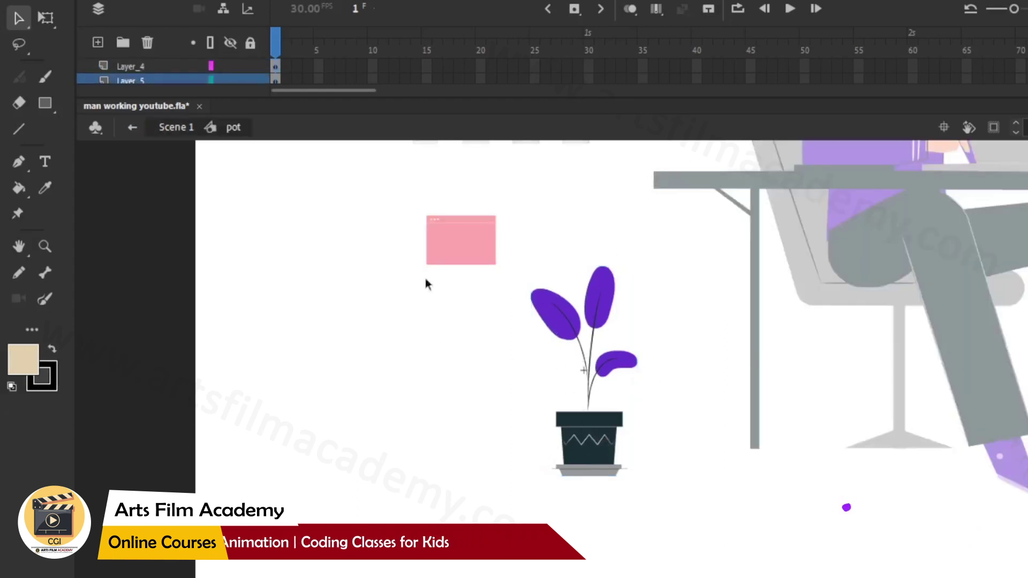
{"action": "left_click", "coordinate": [188, 132]}
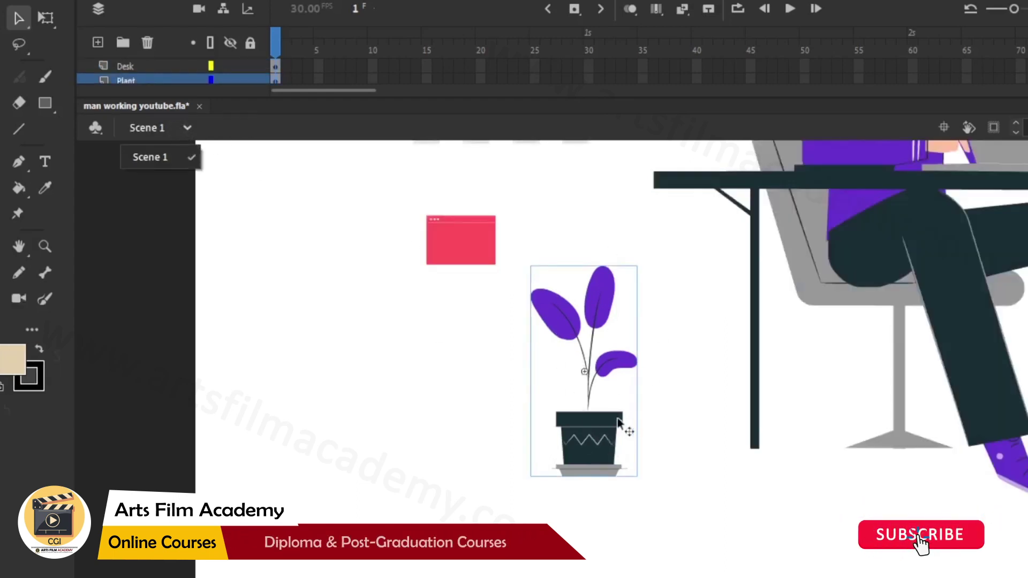
Step: Select the desk, the character and the laptop in turn on the stage to examine them as separate symbols
{"action": "left_click_drag", "start_coordinate": [920, 231], "coordinate": [683, 352]}
{"action": "key", "text": "ctrl+z"}
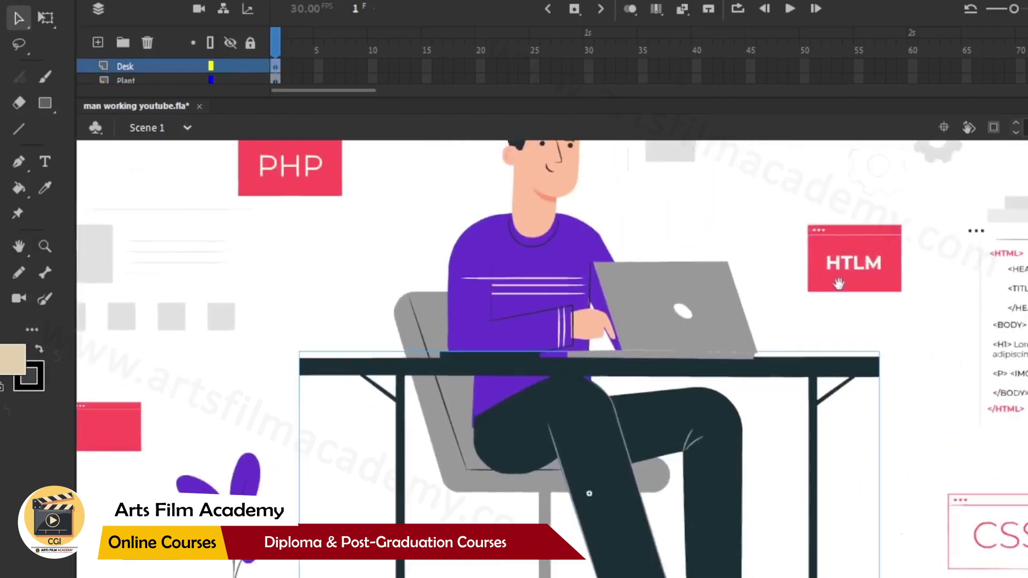
{"action": "left_click_drag", "start_coordinate": [837, 282], "coordinate": [824, 282]}
{"action": "left_click", "coordinate": [560, 314]}
{"action": "left_click", "coordinate": [670, 318]}
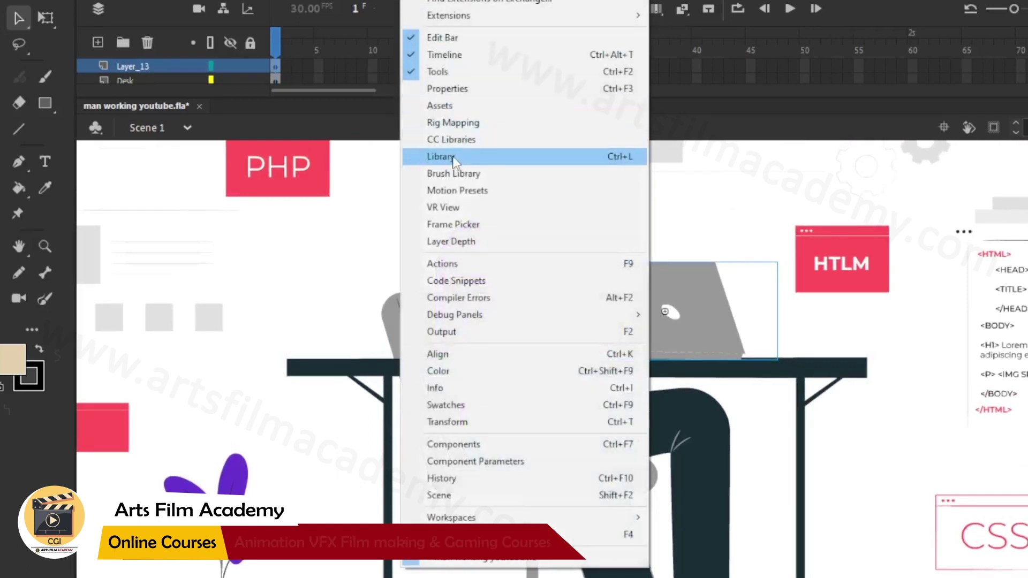
Step: Open the Library, place it beside the character and enlarge it to list more symbols
{"action": "left_click", "coordinate": [454, 158]}
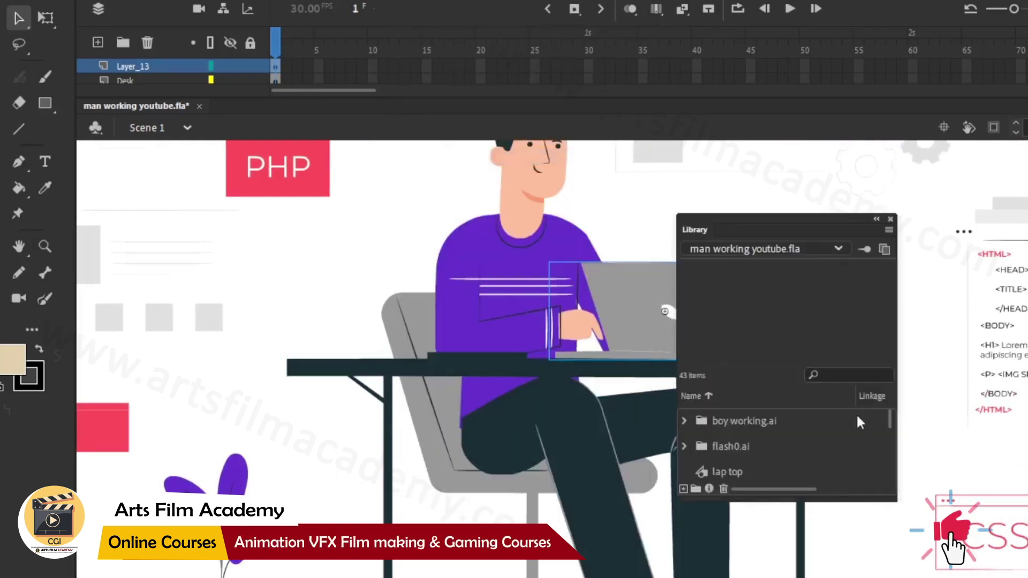
{"action": "left_click_drag", "start_coordinate": [742, 235], "coordinate": [809, 138]}
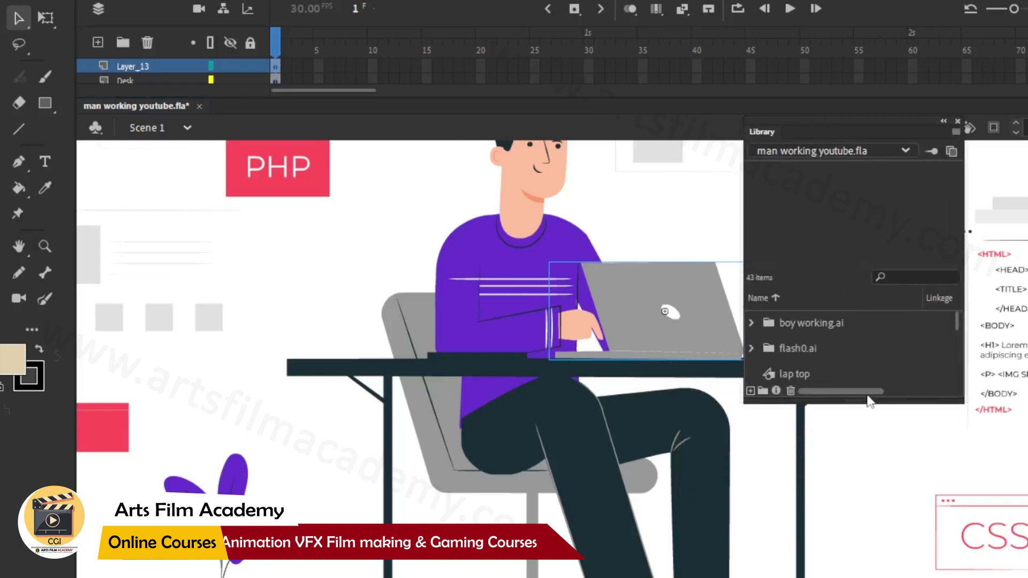
{"action": "left_click_drag", "start_coordinate": [863, 398], "coordinate": [863, 512]}
Step: Preview the lap top, man and pot symbols in the Library, and close it
{"action": "left_click", "coordinate": [795, 373]}
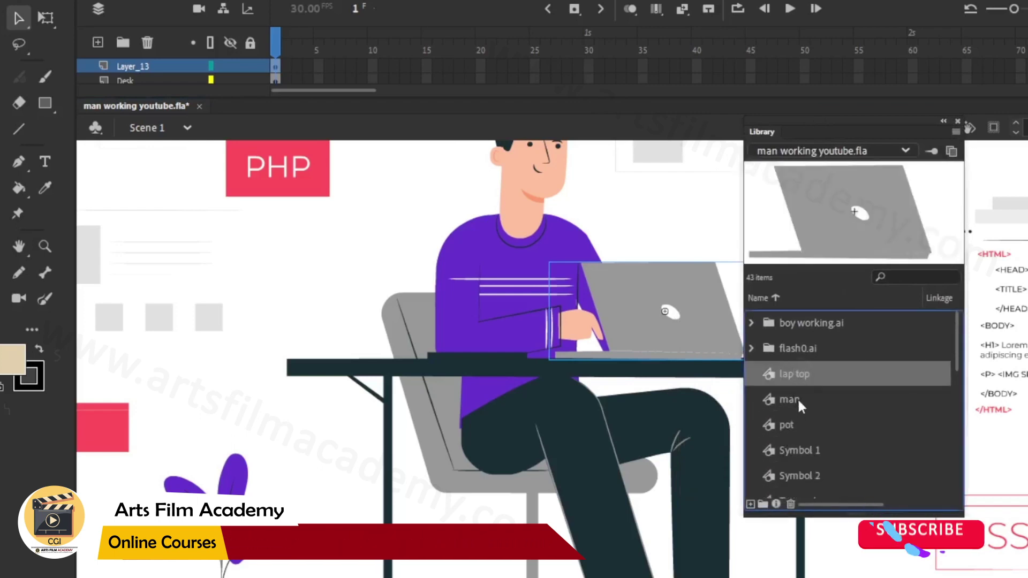
{"action": "left_click", "coordinate": [796, 425]}
{"action": "left_click", "coordinate": [798, 377]}
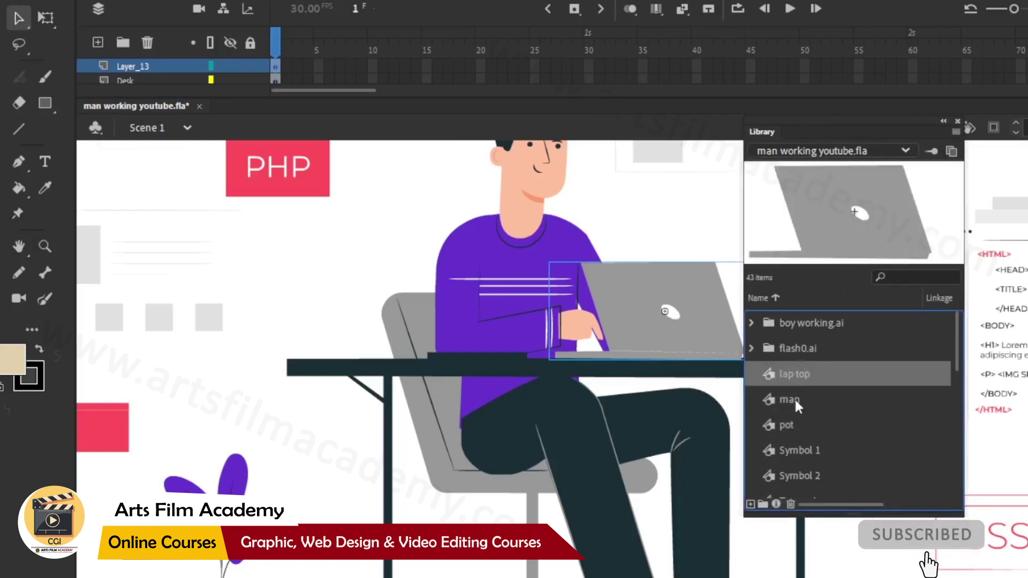
{"action": "left_click", "coordinate": [797, 404]}
{"action": "left_click", "coordinate": [789, 428]}
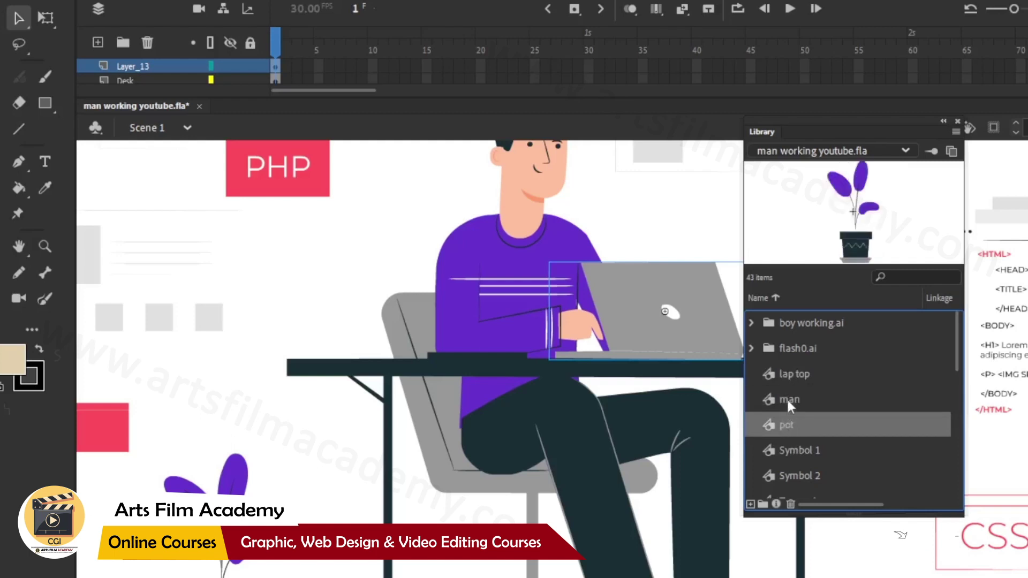
{"action": "left_click", "coordinate": [957, 123]}
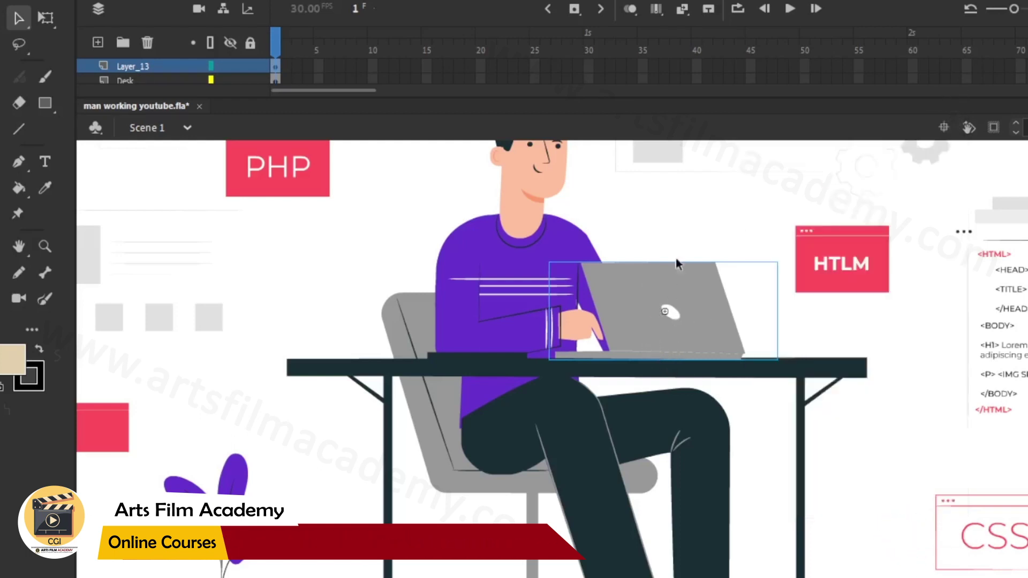
Step: Open the pot symbol on the stage for editing in place
{"action": "left_click_drag", "start_coordinate": [370, 438], "coordinate": [516, 308]}
{"action": "double_click", "coordinate": [512, 309]}
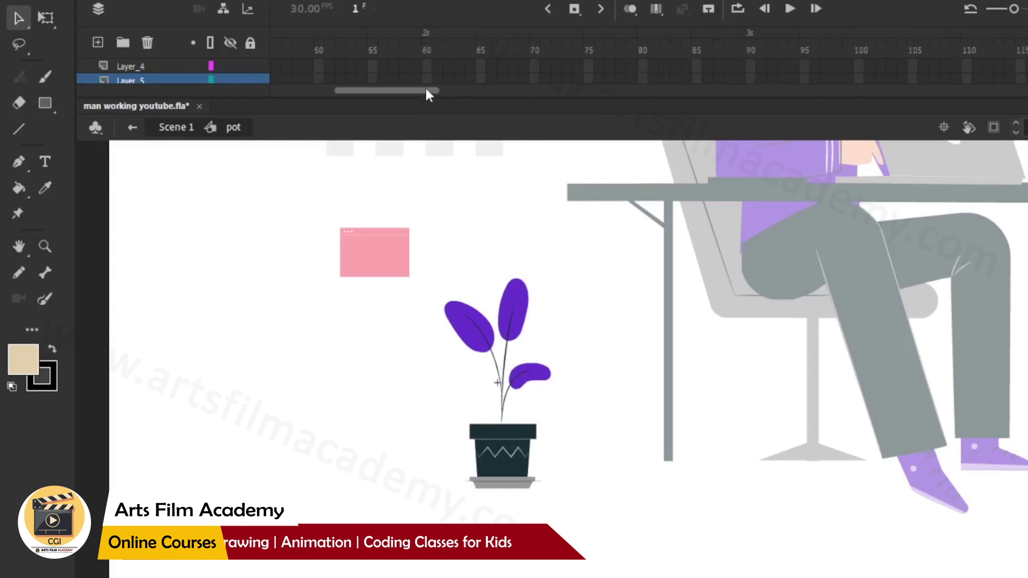
Step: Enlarge the timeline to list all four layers of the pot symbol from frame 1
{"action": "left_click_drag", "start_coordinate": [360, 96], "coordinate": [328, 190]}
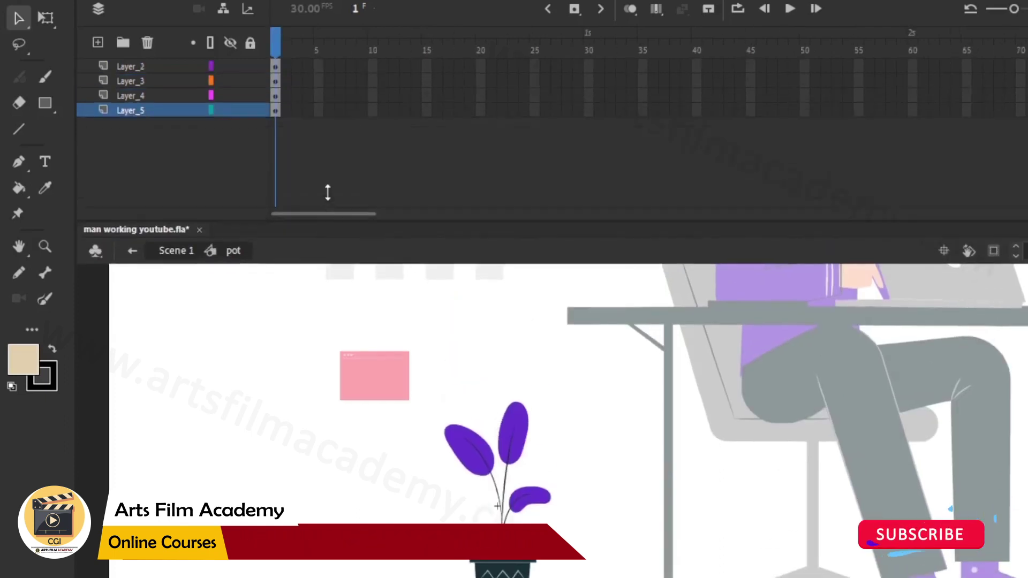
Step: Move the three leaves and the pot apart to examine them as separate parts, and undo the four moves
{"action": "left_click_drag", "start_coordinate": [505, 421], "coordinate": [527, 367]}
{"action": "left_click_drag", "start_coordinate": [494, 434], "coordinate": [465, 411]}
{"action": "left_click_drag", "start_coordinate": [527, 467], "coordinate": [566, 462]}
{"action": "left_click_drag", "start_coordinate": [522, 541], "coordinate": [564, 528]}
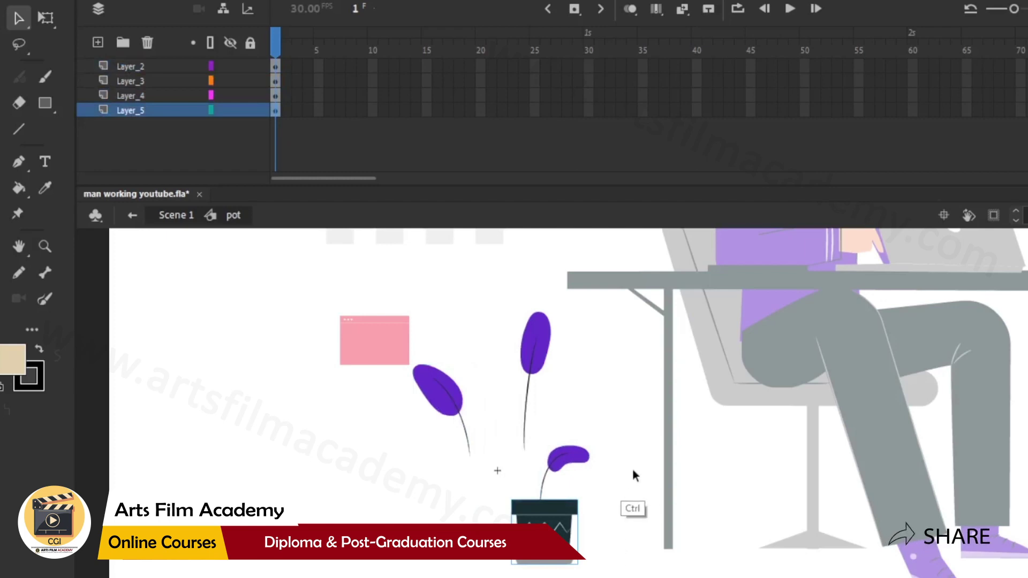
{"action": "key", "text": "ctrl+z"}
{"action": "key", "text": "ctrl+z"}
{"action": "key", "text": "ctrl+z"}
{"action": "key", "text": "ctrl+z"}
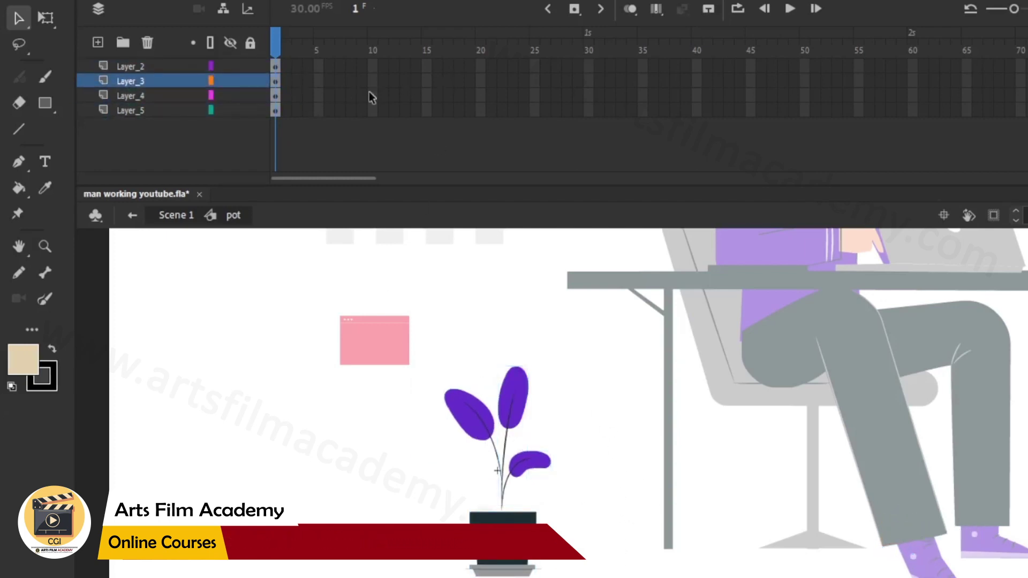
Step: Extend all four pot layers to keyframes at frame 25 and create classic tweens on them
{"action": "left_click_drag", "start_coordinate": [535, 109], "coordinate": [530, 67]}
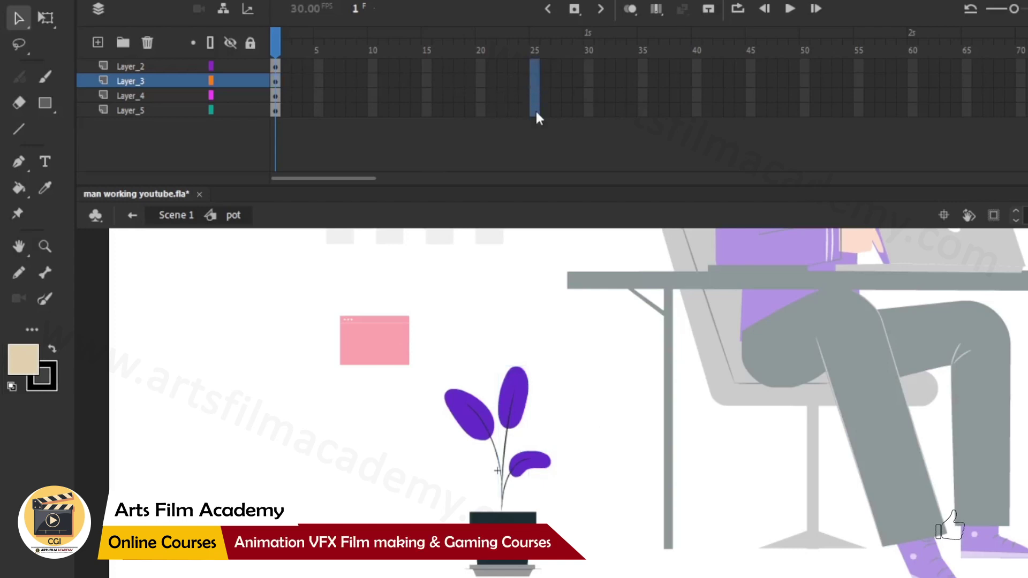
{"action": "key", "text": "F5"}
{"action": "right_click", "coordinate": [529, 66]}
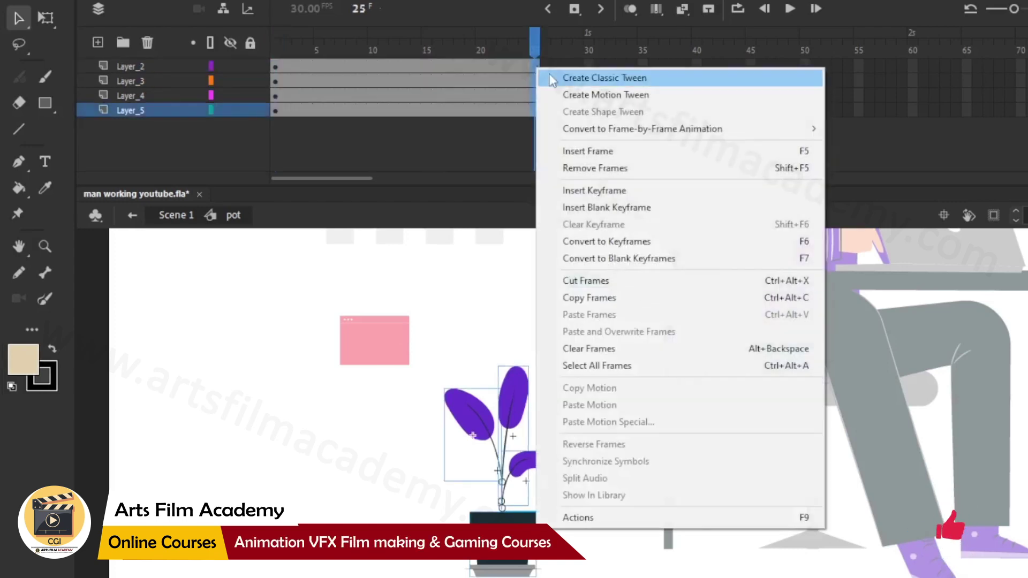
{"action": "left_click", "coordinate": [550, 75]}
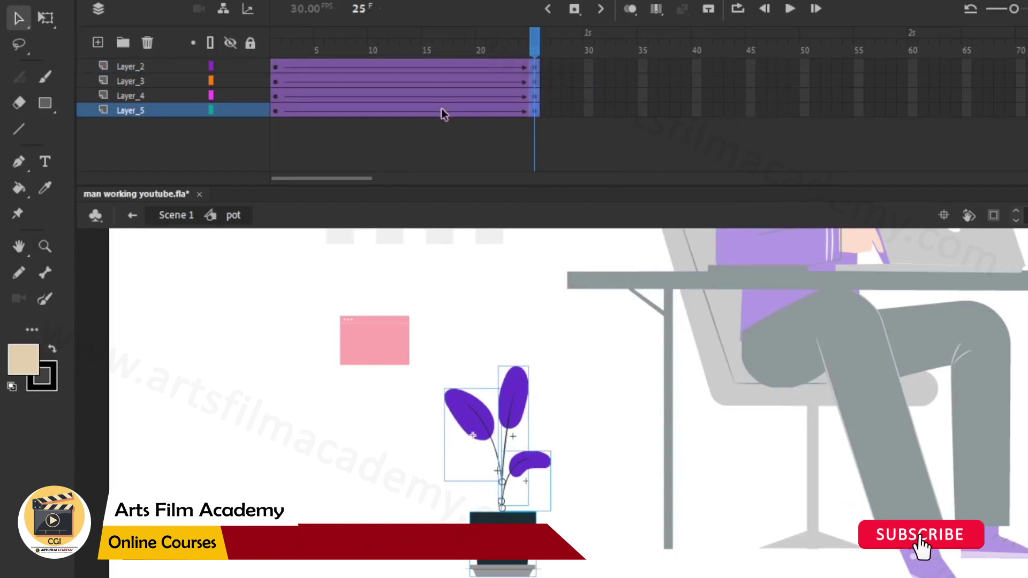
Step: Insert frames inside the four tweens so that their end keyframes move to frame 53
{"action": "left_click_drag", "start_coordinate": [446, 109], "coordinate": [383, 66]}
{"action": "key", "text": "F5"}
{"action": "key", "text": "F5"}
{"action": "key", "text": "F5"}
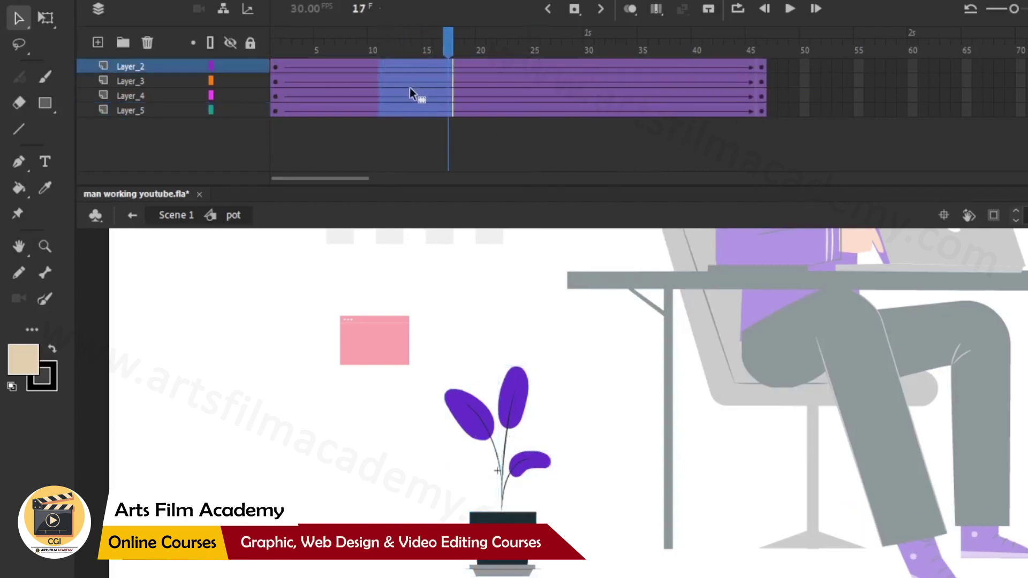
{"action": "key", "text": "F5"}
{"action": "left_click", "coordinate": [578, 127]}
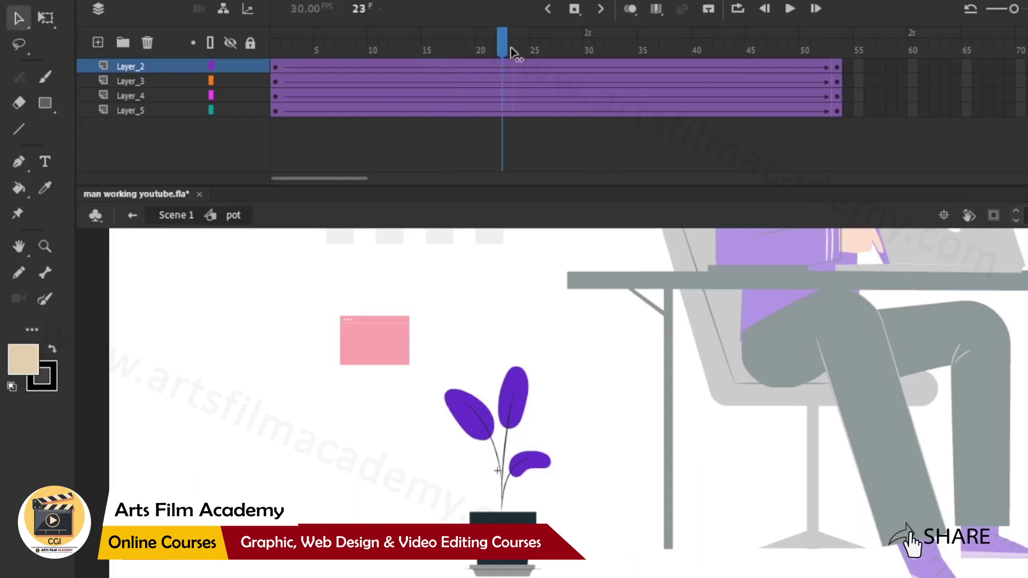
Step: Check the leaves' transformation points at frame 1 with the Free Transform tool, and play the tweens
{"action": "key", "text": "shift+comma"}
{"action": "left_click", "coordinate": [278, 68]}
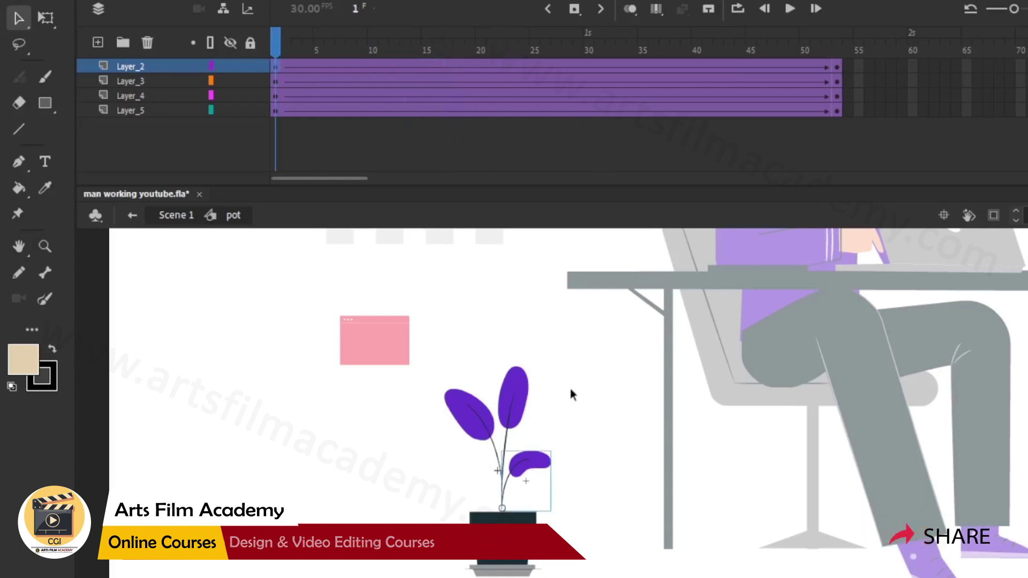
{"action": "key", "text": "ctrl+equal"}
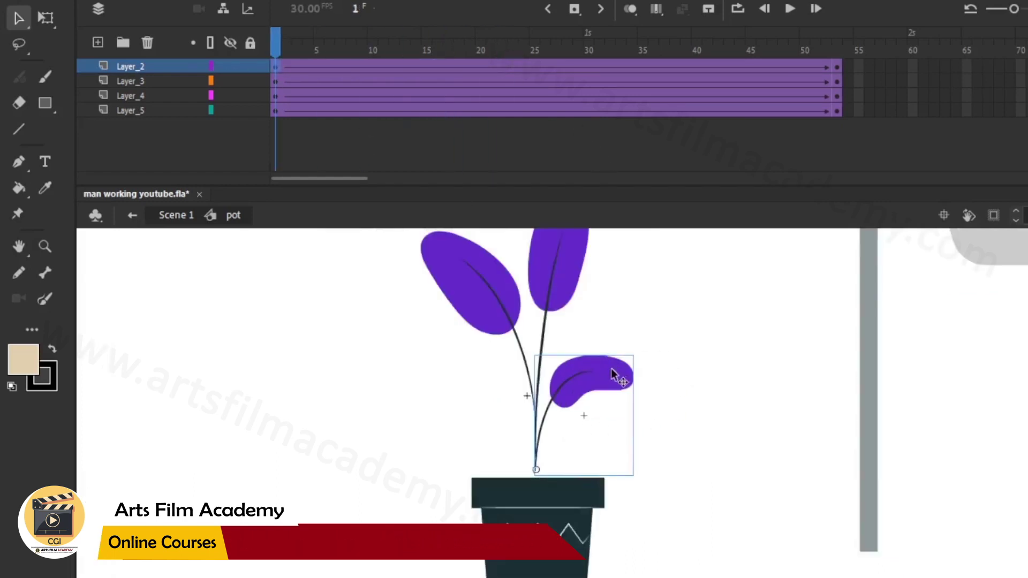
{"action": "key", "text": "q"}
{"action": "left_click", "coordinate": [554, 278]}
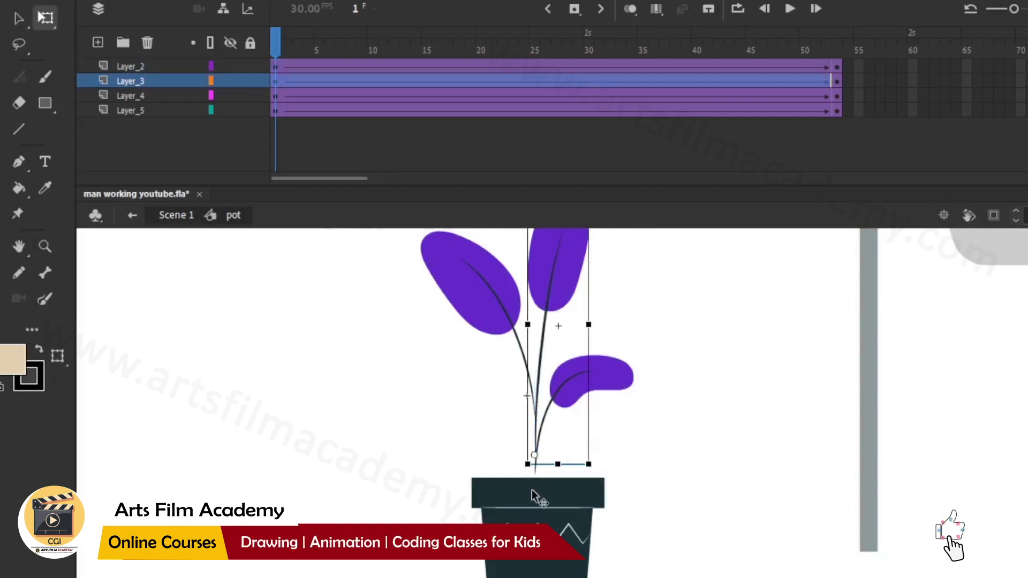
{"action": "left_click", "coordinate": [488, 305]}
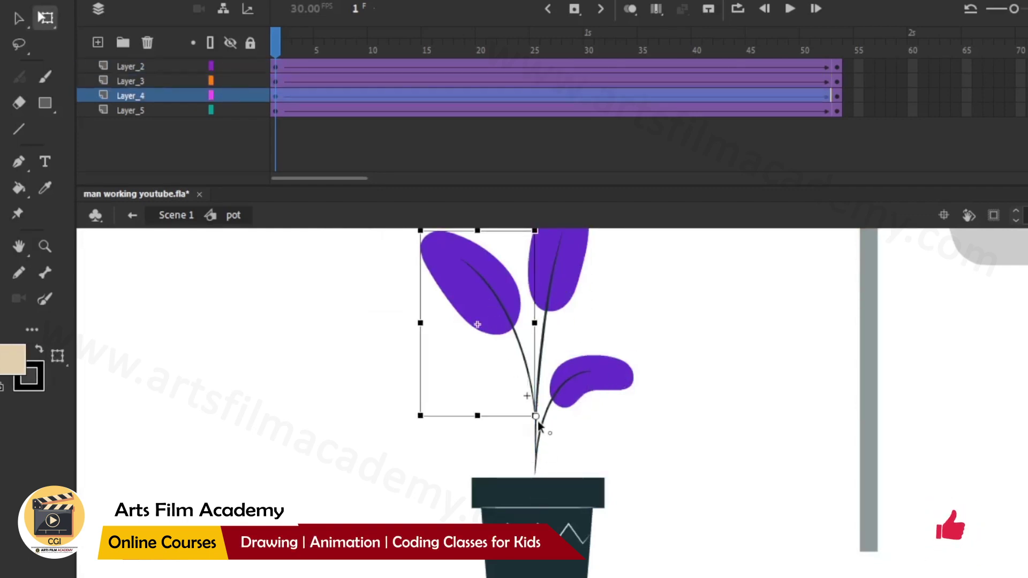
{"action": "key", "text": "Return"}
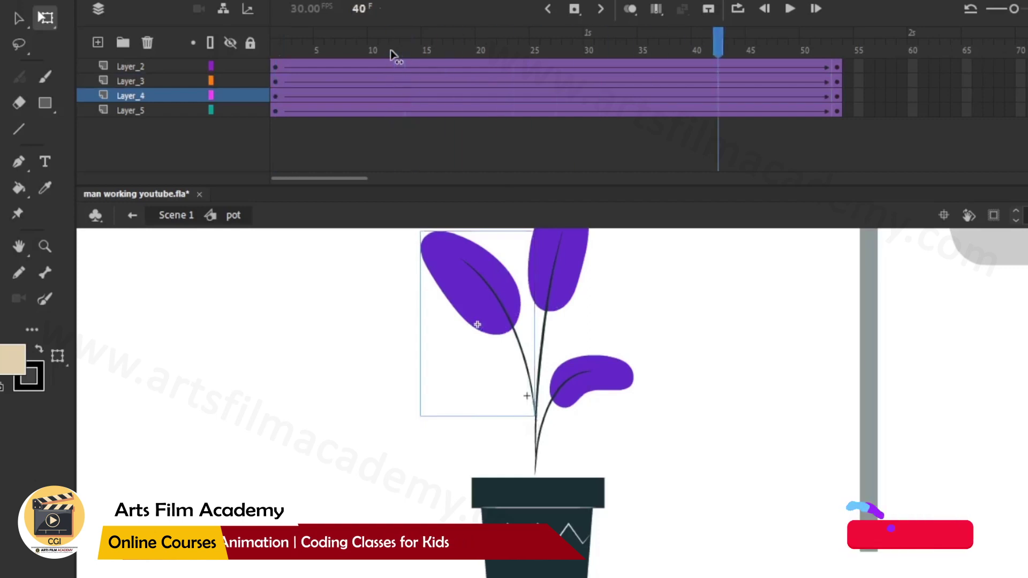
{"action": "key", "text": "ctrl+minus"}
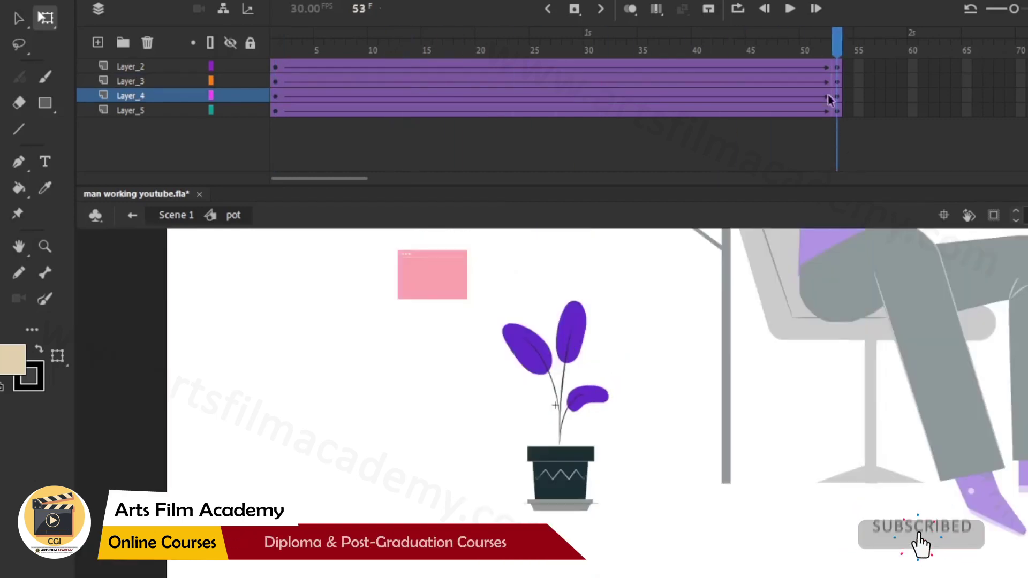
Step: Insert more frames at frame 45 on all four layers so that the tweens end at frame 60
{"action": "left_click_drag", "start_coordinate": [752, 67], "coordinate": [747, 104]}
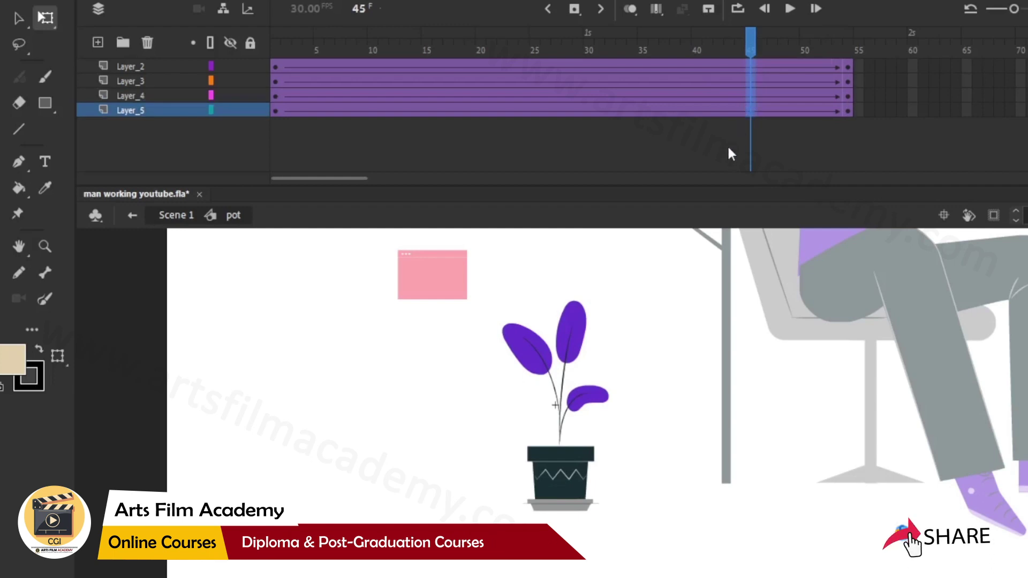
{"action": "key", "text": "F5"}
{"action": "key", "text": "F5"}
{"action": "key", "text": "F5"}
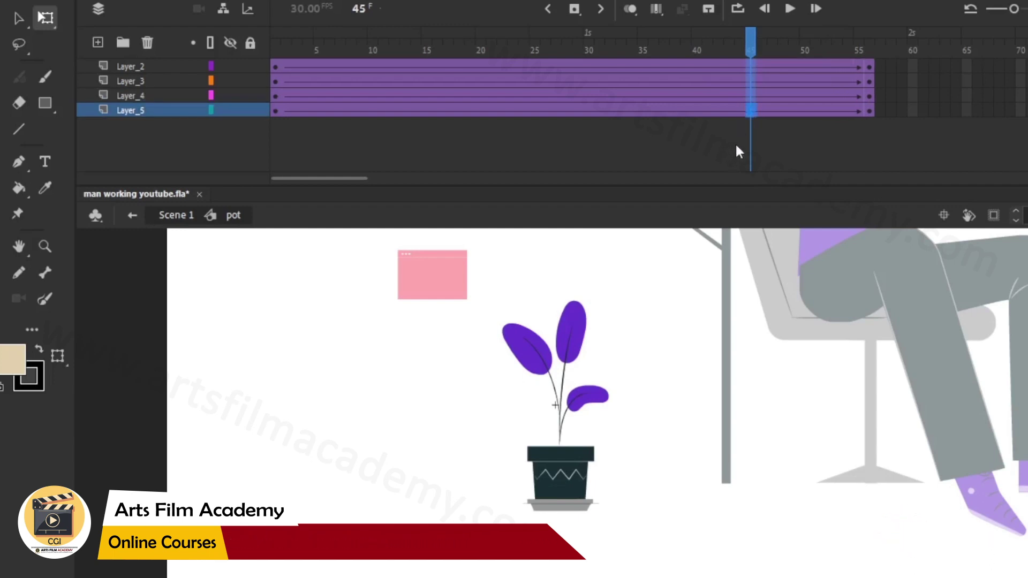
{"action": "key", "text": "F5"}
{"action": "key", "text": "F5"}
{"action": "key", "text": "F5"}
{"action": "key", "text": "F5"}
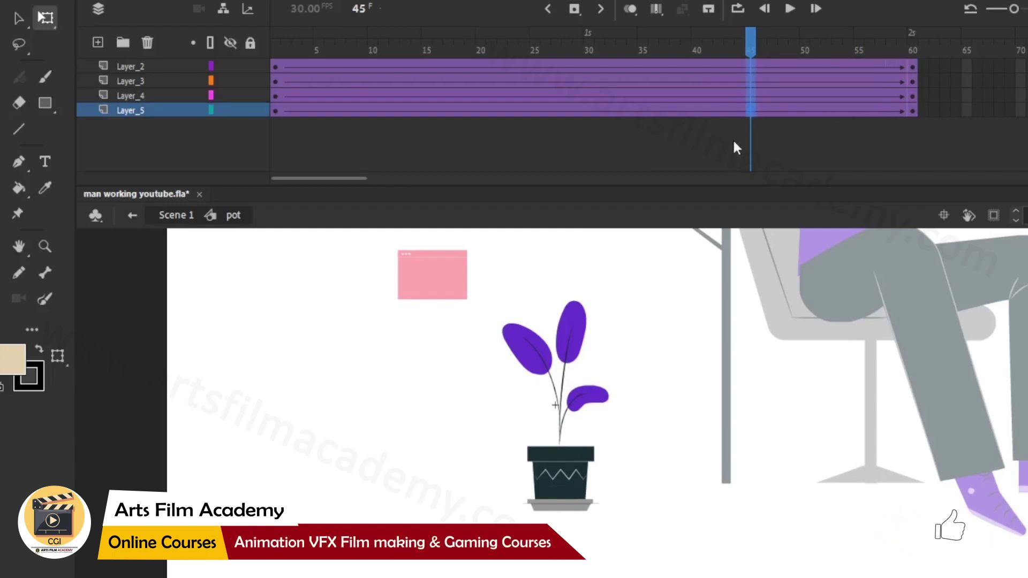
Step: Add keyframes at frame 30 on all four pot layers
{"action": "left_click_drag", "start_coordinate": [641, 44], "coordinate": [782, 67]}
{"action": "left_click_drag", "start_coordinate": [588, 68], "coordinate": [594, 111]}
{"action": "key", "text": "F6"}
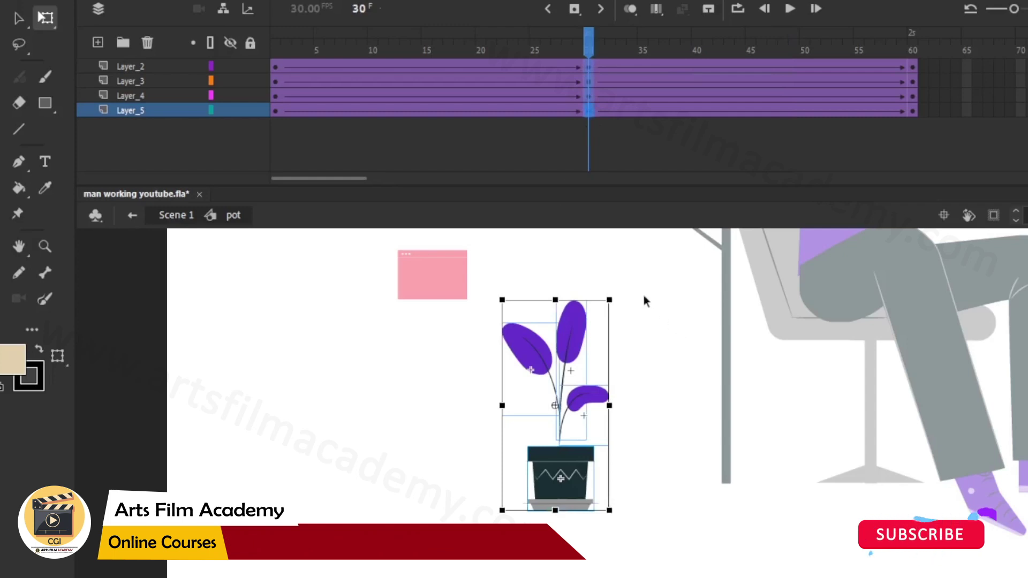
Step: At frame 30, rotate the left leaf counterclockwise and the small right leaf and tall middle leaf slightly clockwise about their stem bases
{"action": "left_click", "coordinate": [650, 298]}
{"action": "left_click", "coordinate": [531, 351]}
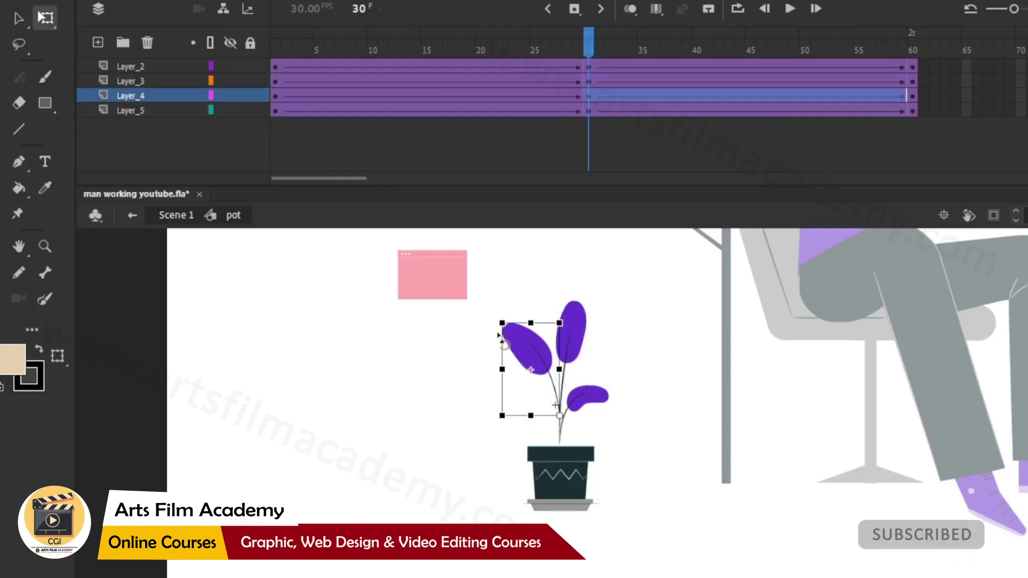
{"action": "left_click_drag", "start_coordinate": [491, 320], "coordinate": [480, 338]}
{"action": "left_click", "coordinate": [604, 396]}
{"action": "left_click_drag", "start_coordinate": [623, 392], "coordinate": [626, 402]}
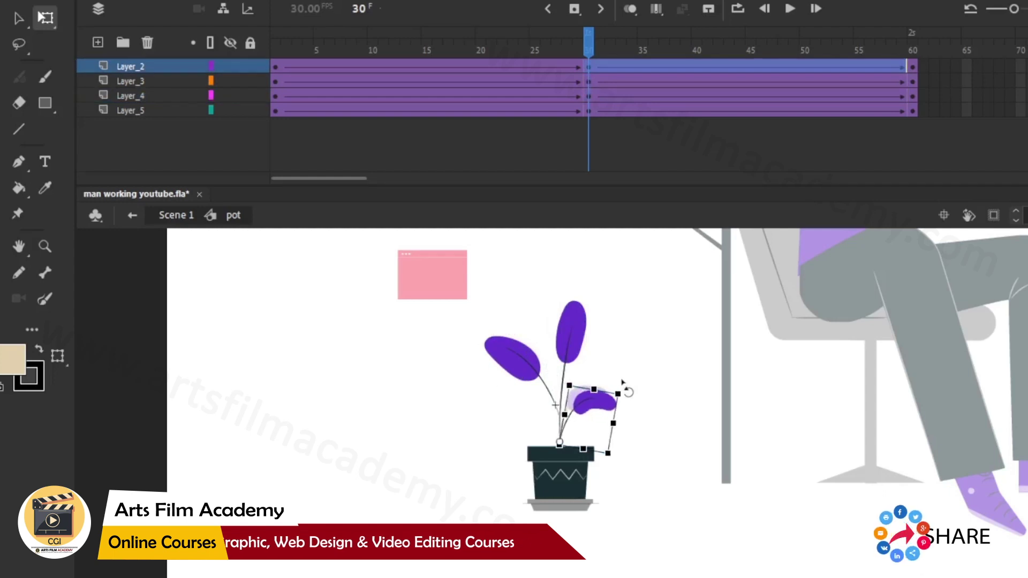
{"action": "left_click", "coordinate": [575, 335]}
{"action": "left_click_drag", "start_coordinate": [595, 301], "coordinate": [594, 302]}
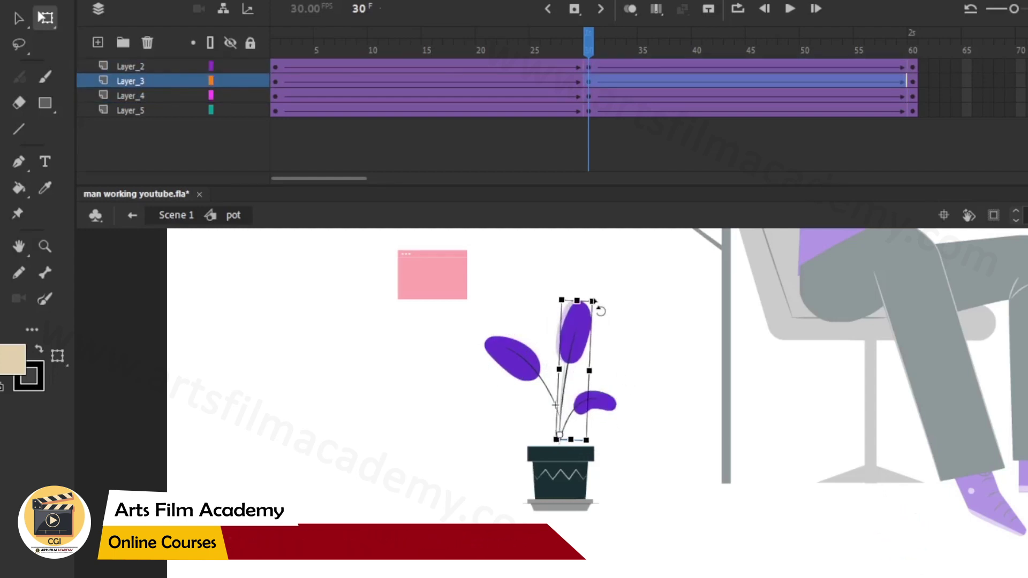
{"action": "left_click", "coordinate": [622, 295]}
Step: Play the leaf animation from frame 1 to review the sway, and return to Scene 1
{"action": "left_click_drag", "start_coordinate": [588, 47], "coordinate": [71, 57]}
{"action": "key", "text": "Return"}
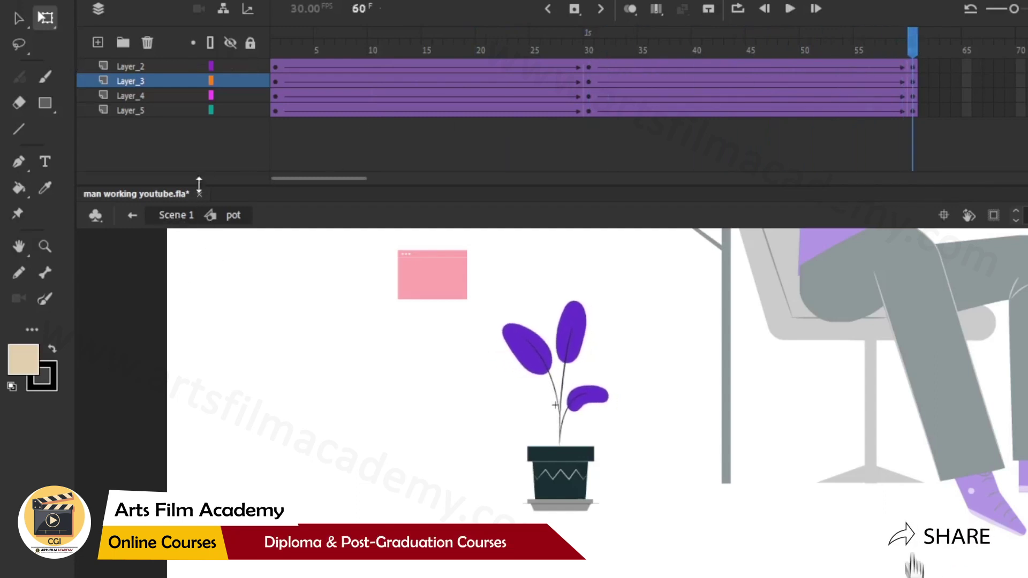
{"action": "left_click", "coordinate": [176, 216]}
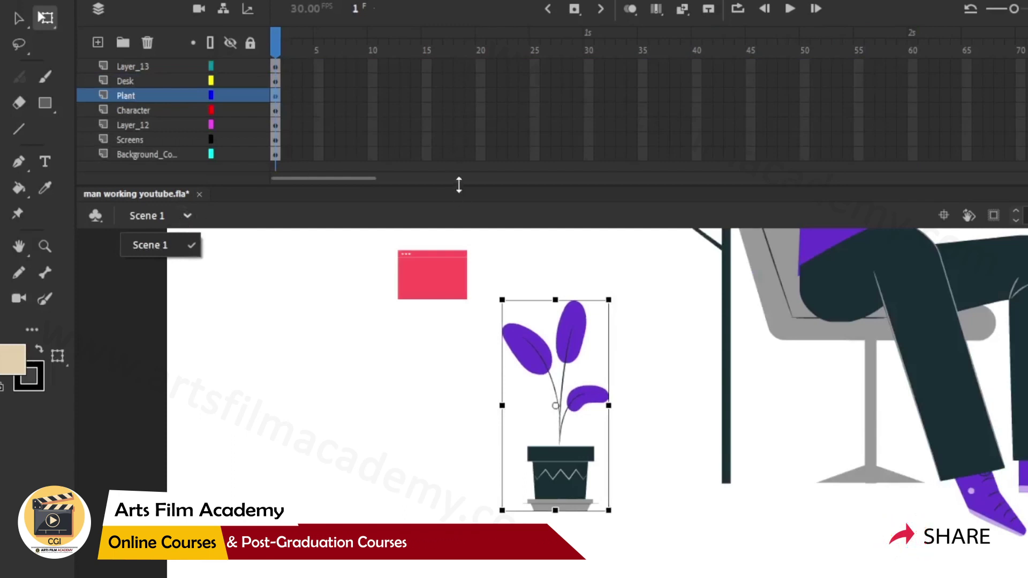
Step: Extend all Scene 1 layers to frame 60 and test the movie
{"action": "left_click_drag", "start_coordinate": [460, 185], "coordinate": [459, 214]}
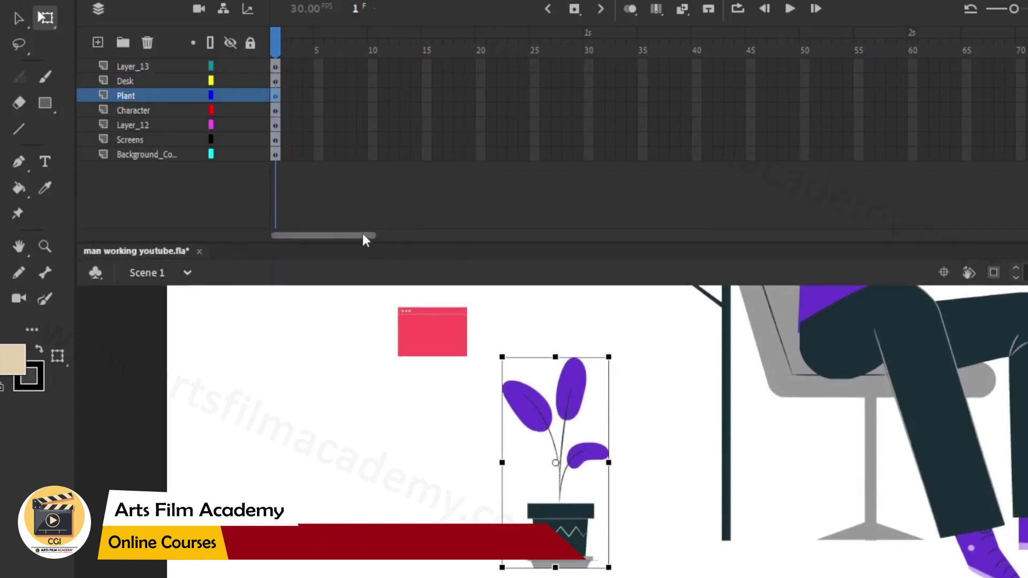
{"action": "left_click_drag", "start_coordinate": [362, 235], "coordinate": [416, 234]}
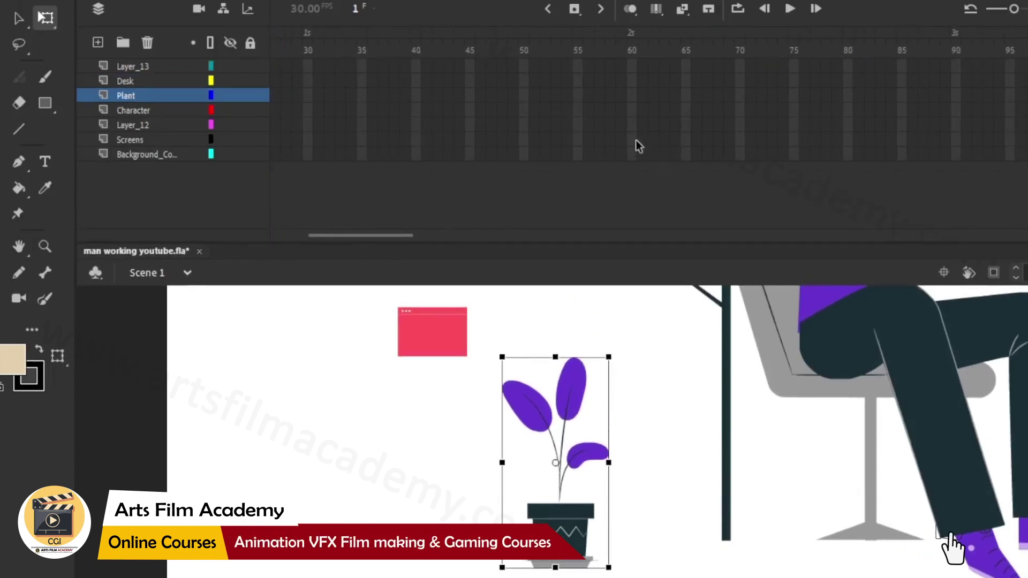
{"action": "left_click_drag", "start_coordinate": [632, 154], "coordinate": [631, 65]}
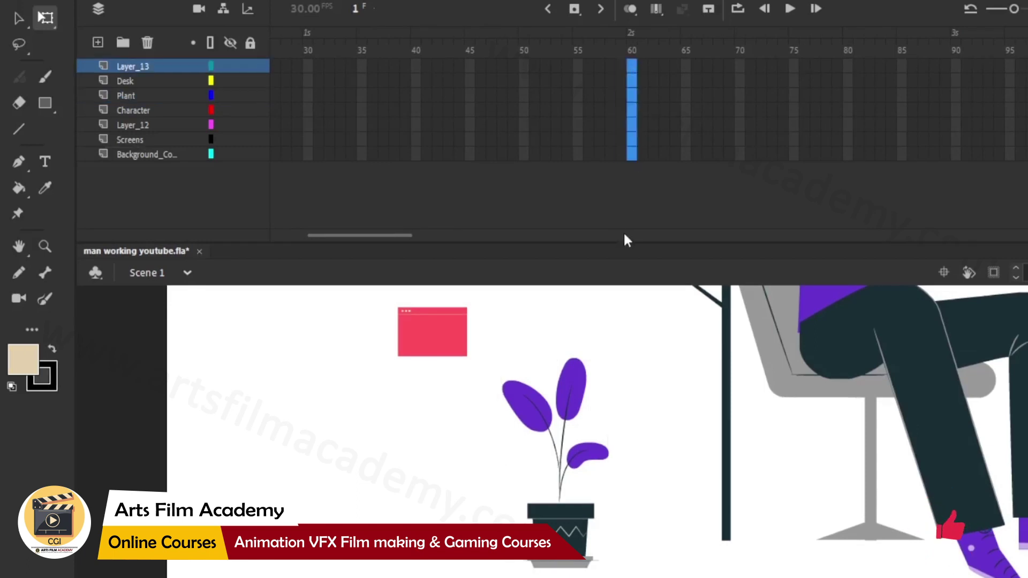
{"action": "key", "text": "ctrl+alt+a"}
{"action": "key", "text": "ctrl+Return"}
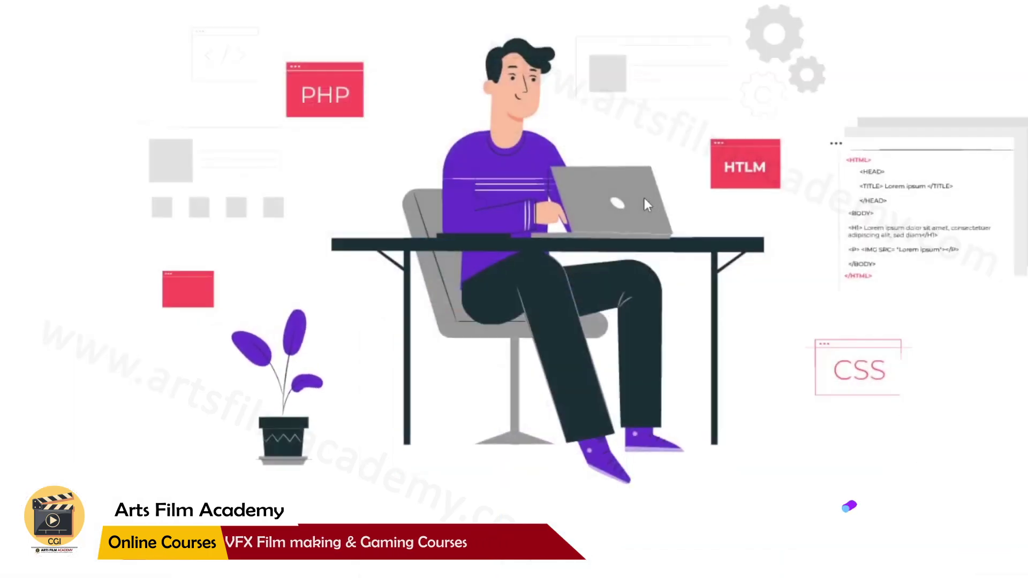
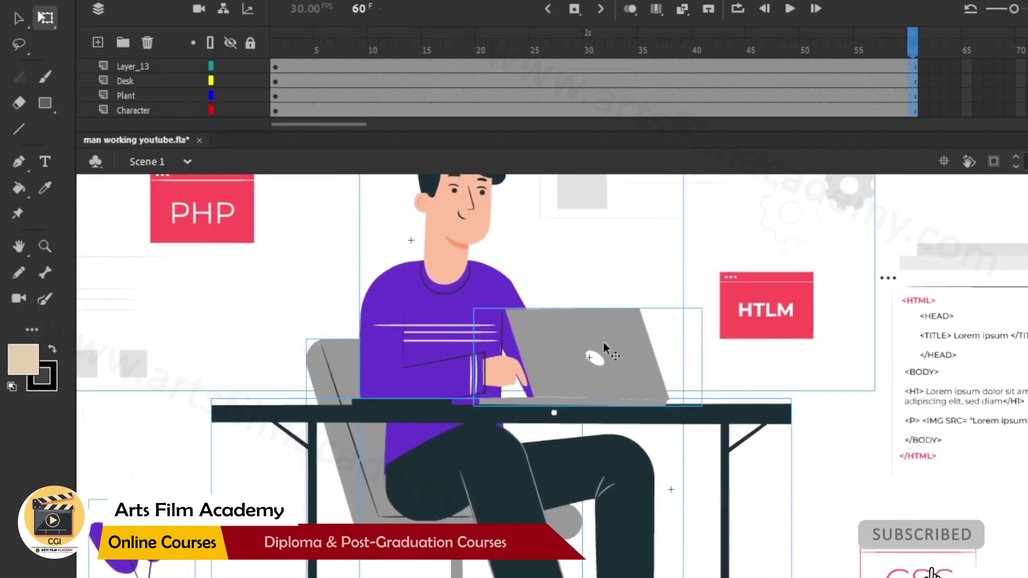
Step: Open the laptop symbol for editing in place and select its base and lid in turn to examine them
{"action": "key", "text": "ctrl+minus"}
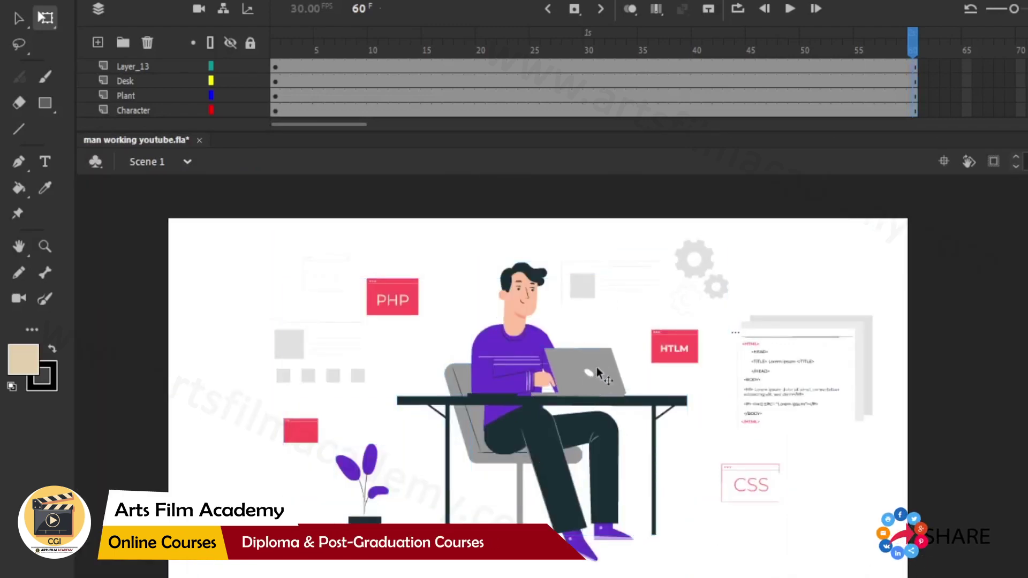
{"action": "double_click", "coordinate": [599, 365]}
{"action": "key", "text": "ctrl+equal"}
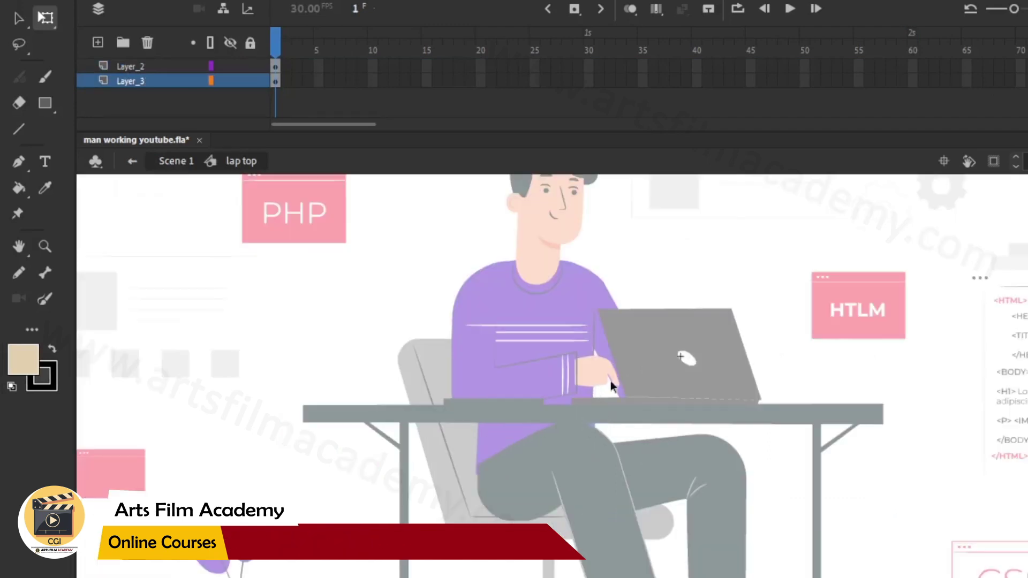
{"action": "left_click", "coordinate": [599, 400]}
{"action": "left_click", "coordinate": [633, 361]}
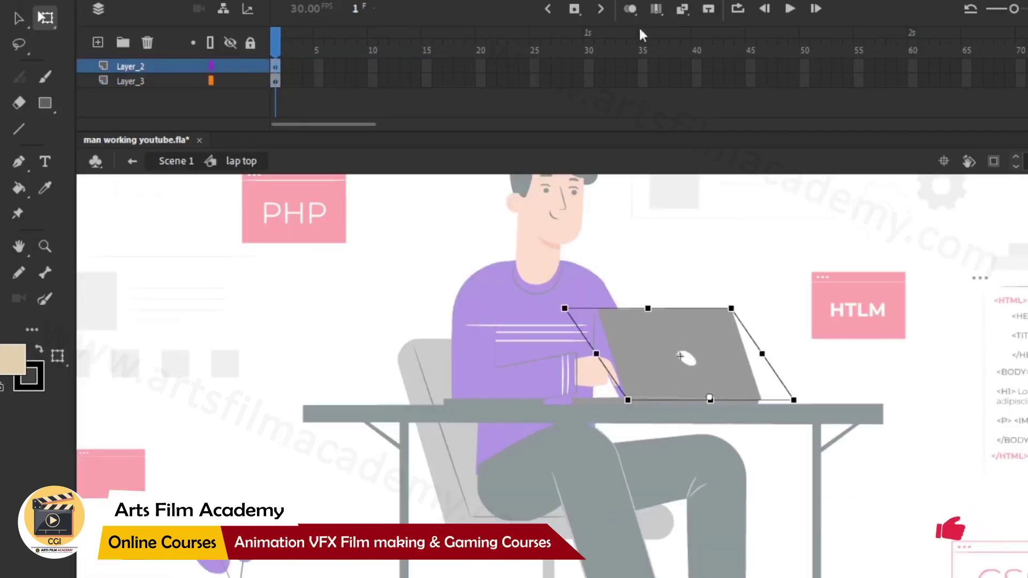
Step: Add keyframes at frame 30 on both laptop layers and extend the layers to frame 60
{"action": "left_click_drag", "start_coordinate": [592, 87], "coordinate": [584, 63]}
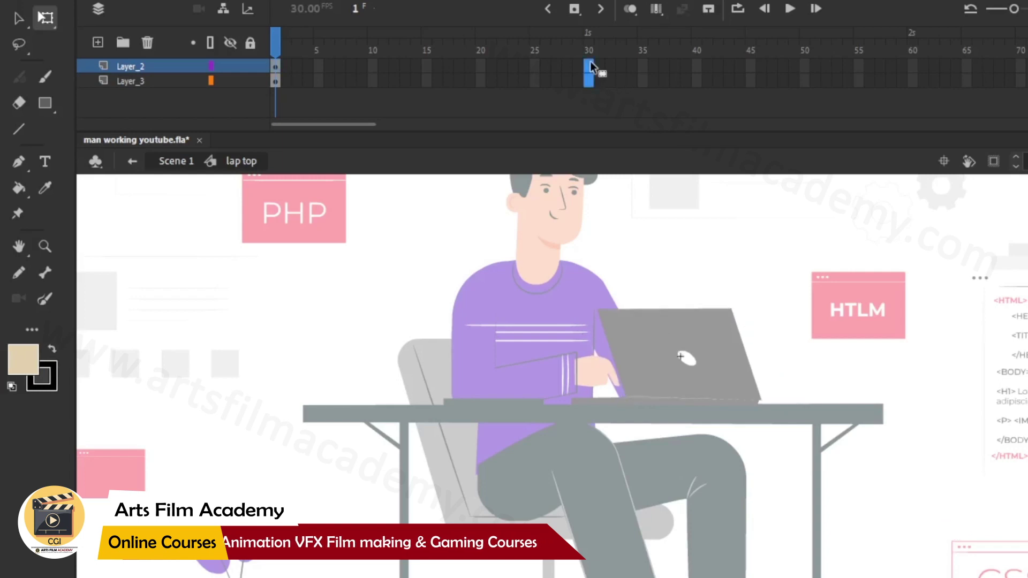
{"action": "key", "text": "F5"}
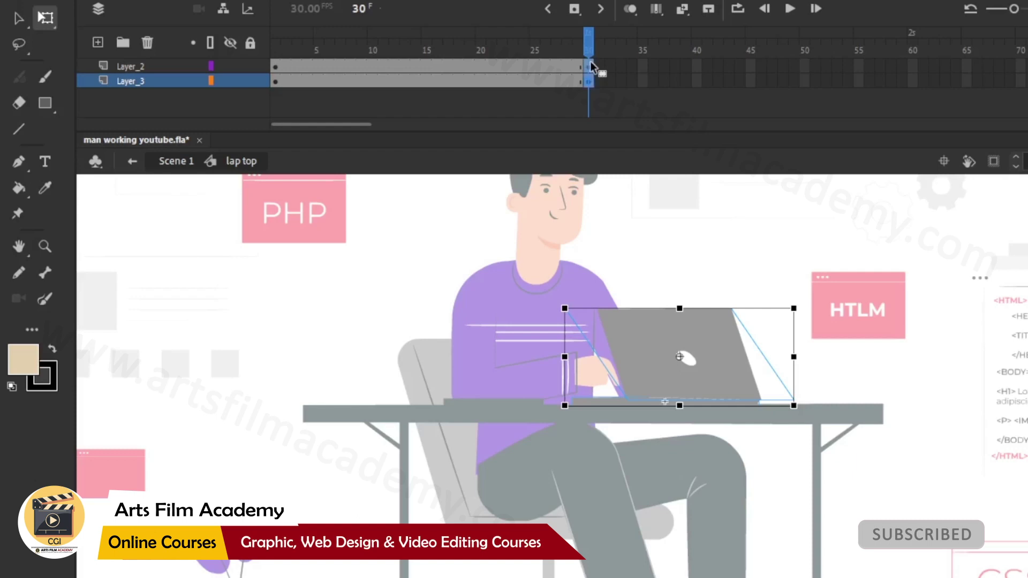
{"action": "key", "text": "F6"}
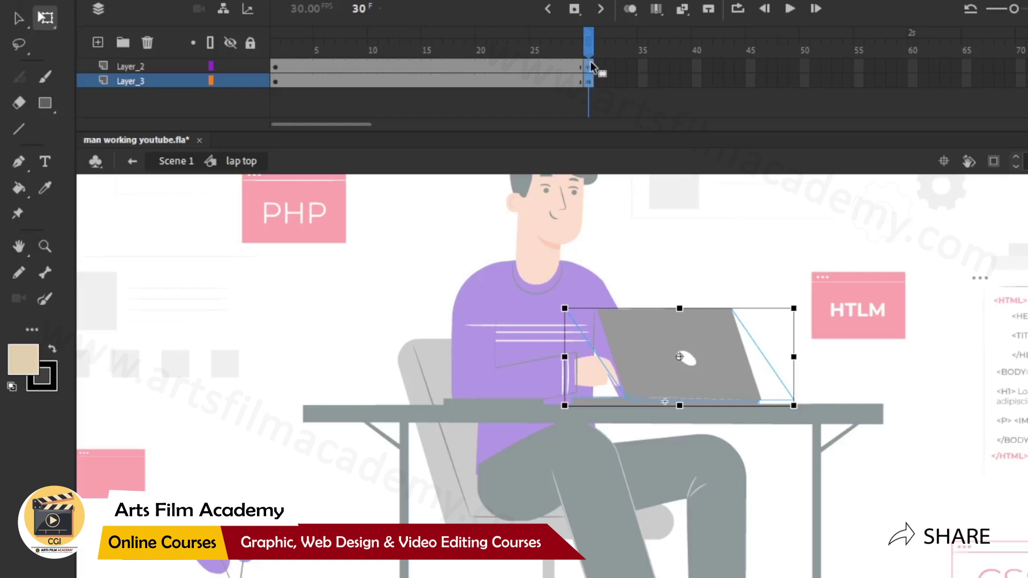
{"action": "left_click_drag", "start_coordinate": [910, 69], "coordinate": [910, 81]}
{"action": "key", "text": "F5"}
{"action": "left_click", "coordinate": [736, 252]}
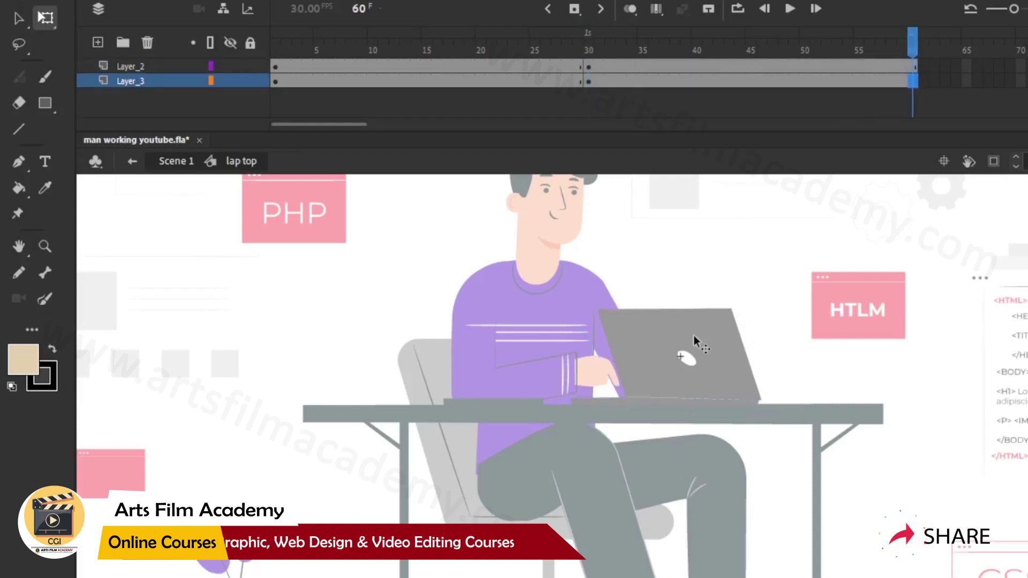
Step: Create a classic tween on Layer_2 for the laptop lid from frame 30 and add its end keyframe at frame 60
{"action": "left_click", "coordinate": [693, 336]}
{"action": "left_click", "coordinate": [720, 65]}
{"action": "right_click", "coordinate": [720, 65]}
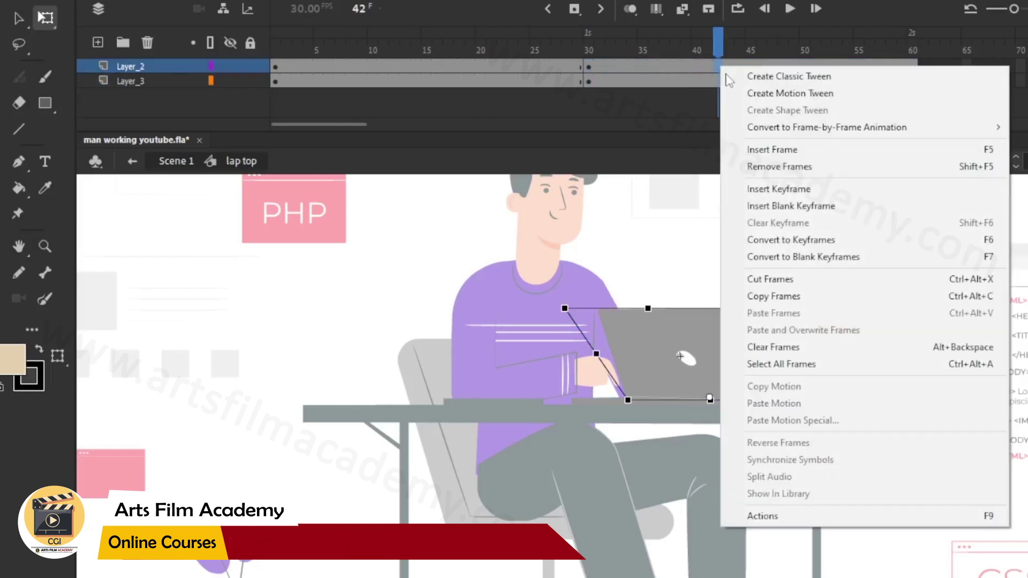
{"action": "left_click", "coordinate": [952, 80]}
{"action": "left_click", "coordinate": [914, 66]}
{"action": "key", "text": "F6"}
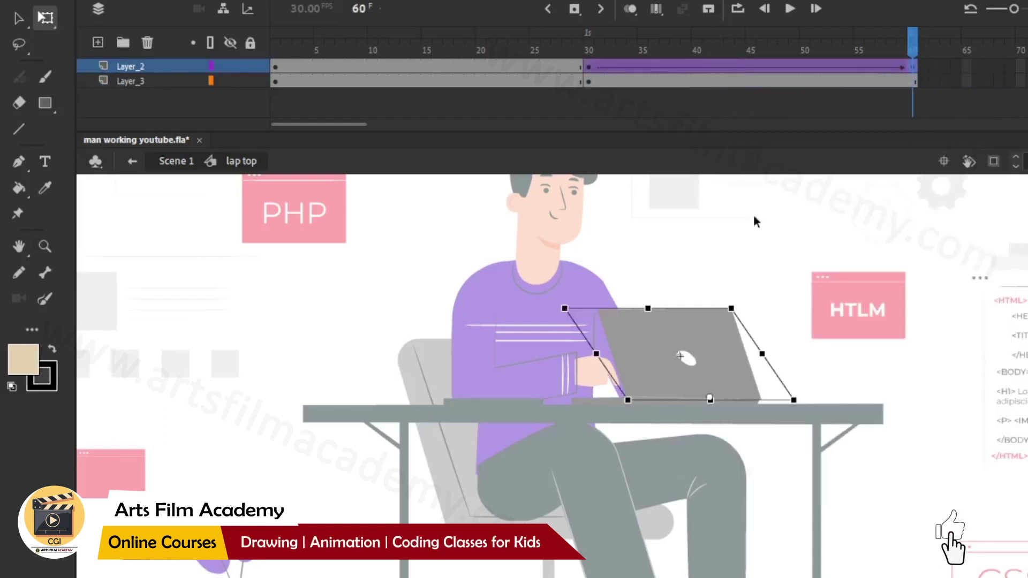
Step: Skew the laptop lid open, away from the man, at frame 60 and play the tween
{"action": "left_click_drag", "start_coordinate": [669, 306], "coordinate": [751, 321]}
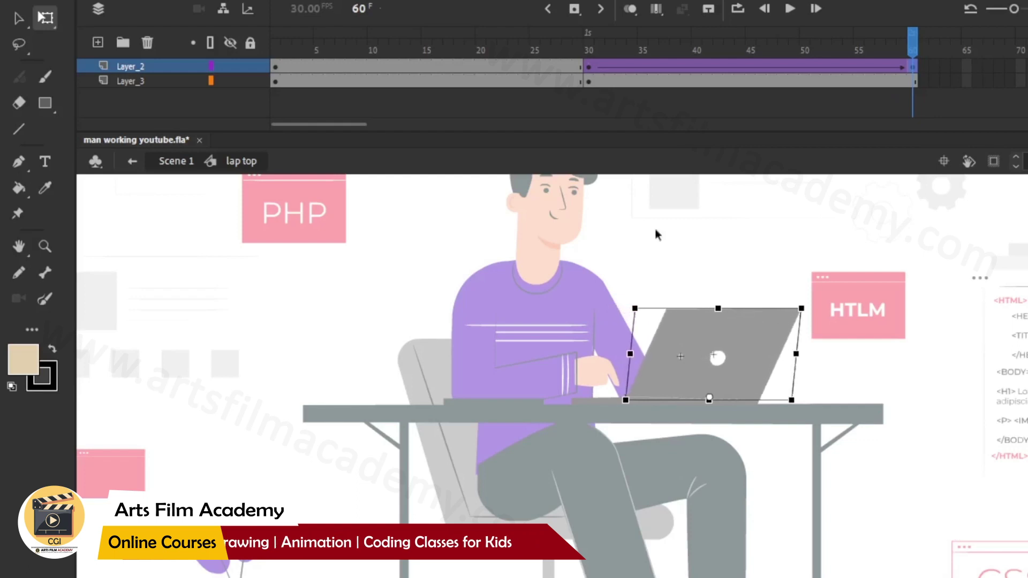
{"action": "left_click_drag", "start_coordinate": [565, 50], "coordinate": [134, 47]}
{"action": "key", "text": "Return"}
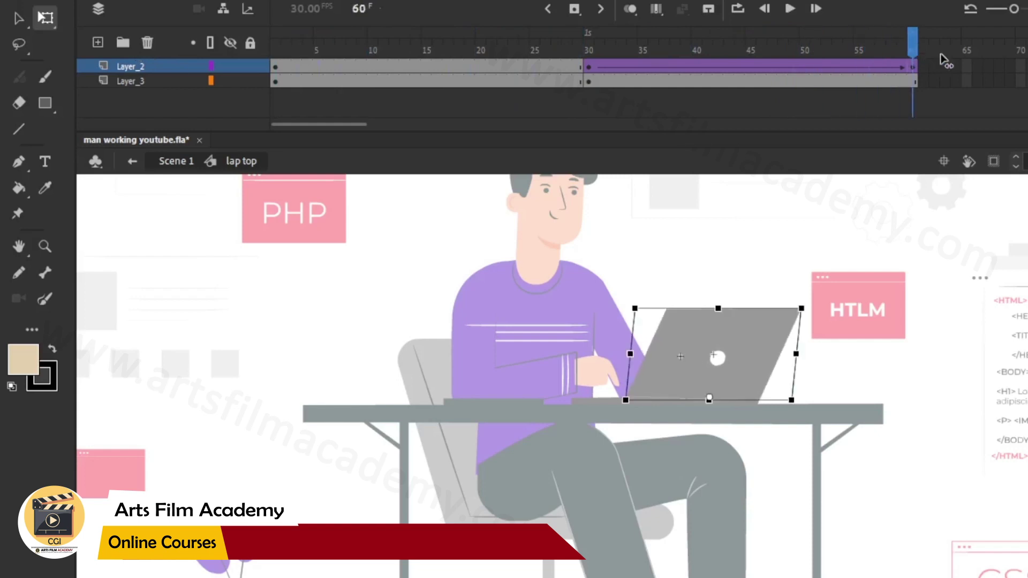
Step: Extend both laptop layers to frame 140 and return to Scene 1
{"action": "left_click_drag", "start_coordinate": [336, 124], "coordinate": [461, 125]}
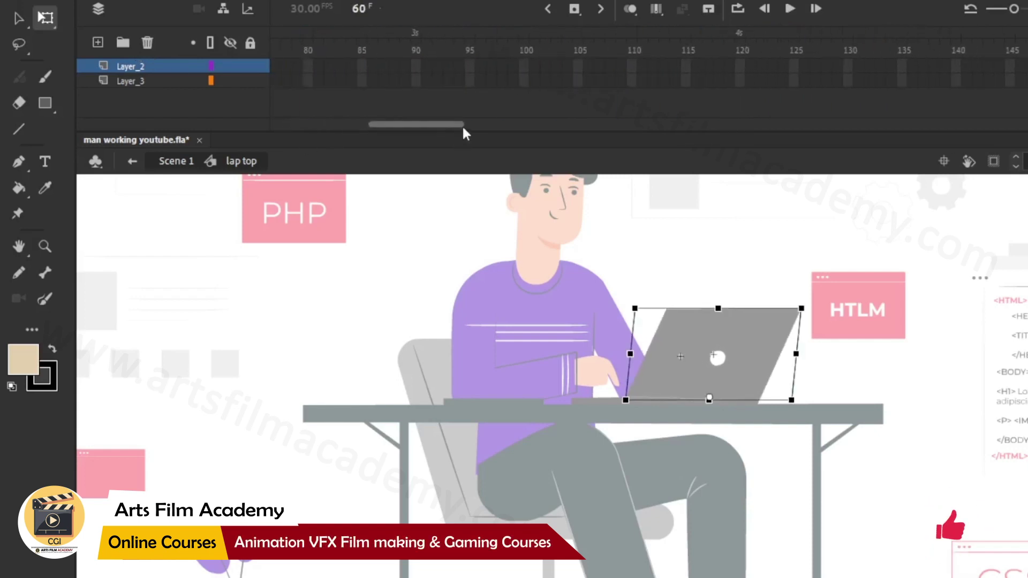
{"action": "left_click_drag", "start_coordinate": [957, 82], "coordinate": [956, 62]}
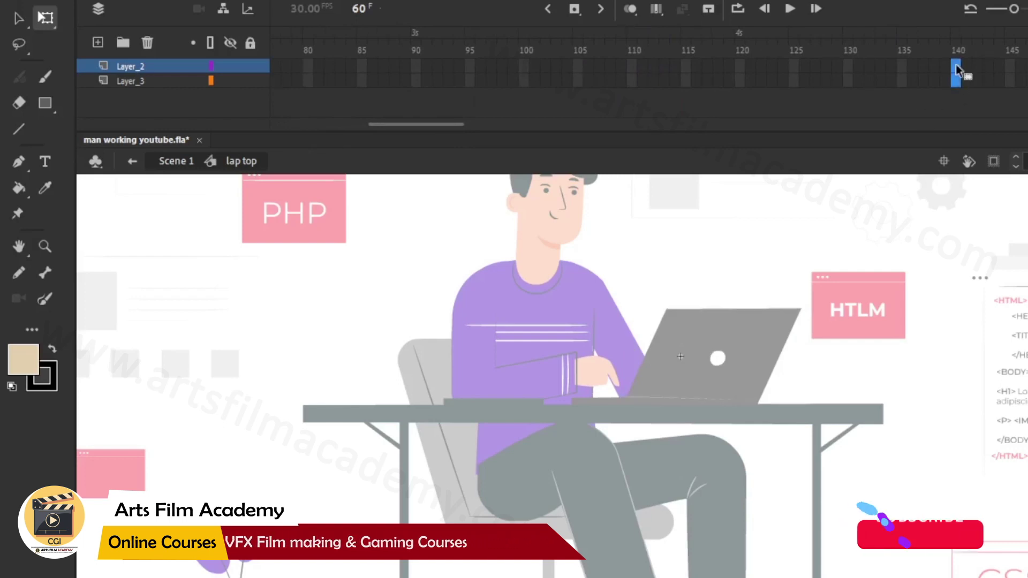
{"action": "key", "text": "F5"}
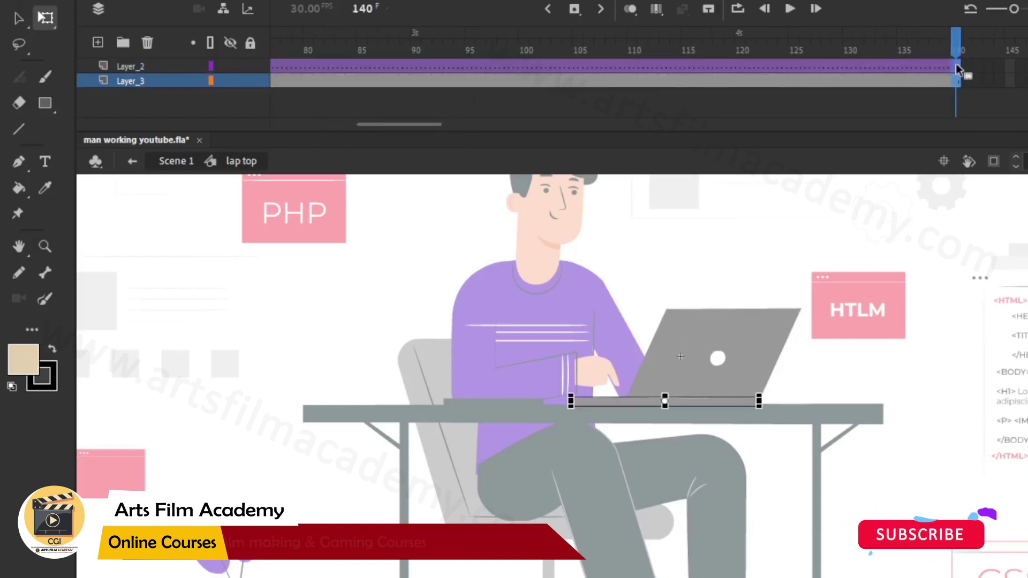
{"action": "left_click", "coordinate": [172, 160]}
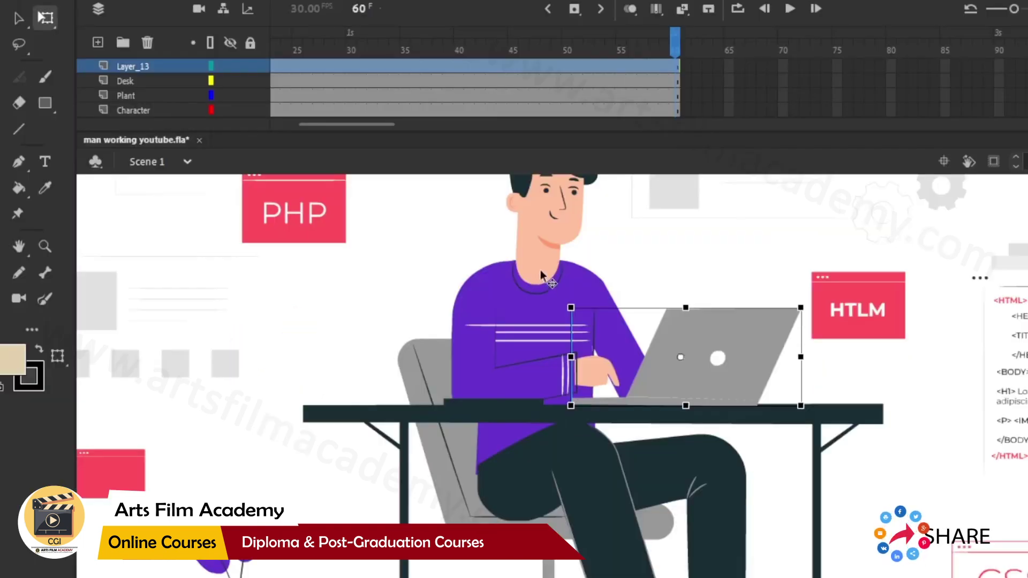
Step: Open the man symbol for editing in place and enlarge the timeline to show all six layers
{"action": "left_click", "coordinate": [541, 270]}
{"action": "double_click", "coordinate": [539, 269]}
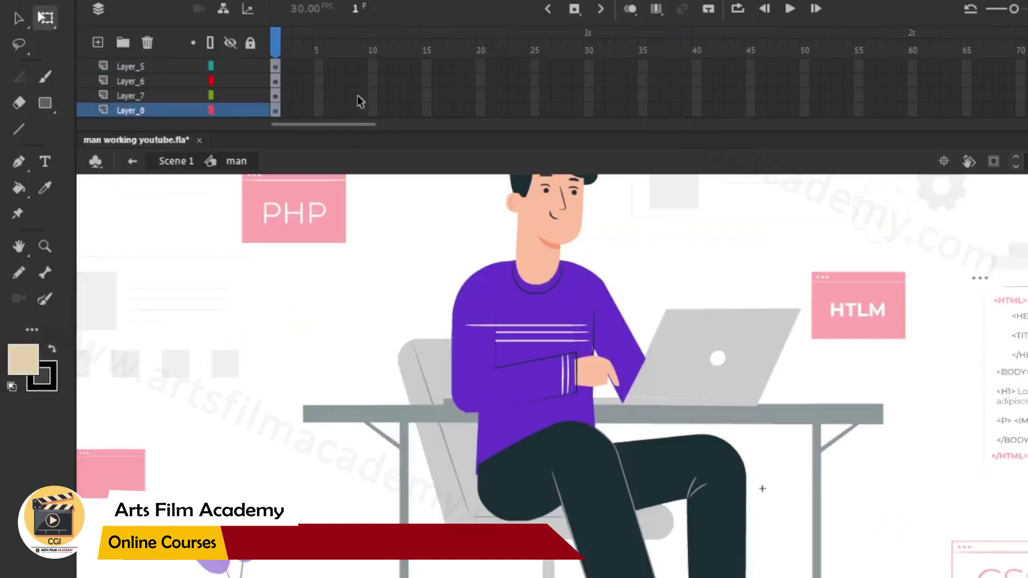
{"action": "left_click_drag", "start_coordinate": [401, 132], "coordinate": [406, 192]}
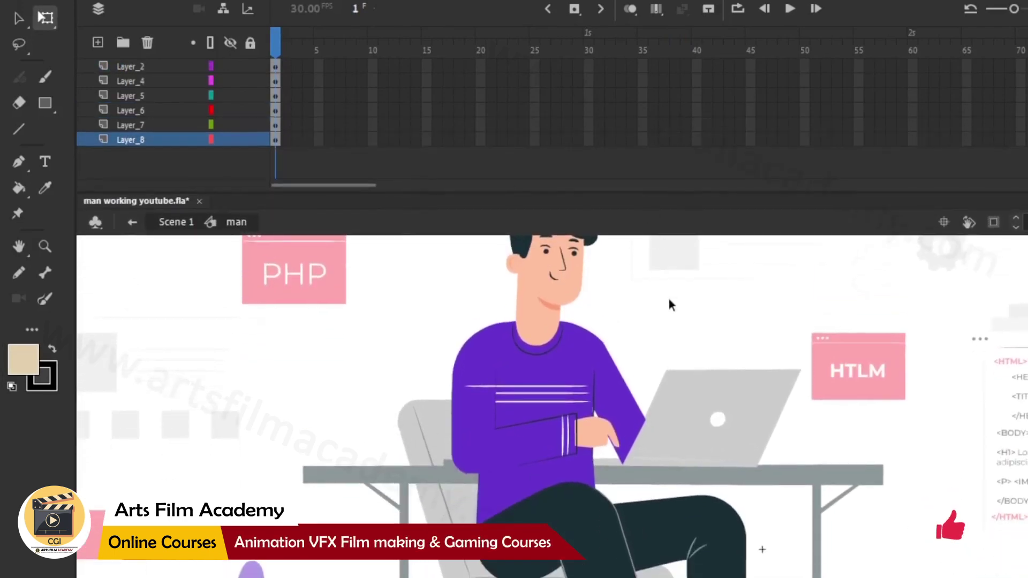
Step: Pull the man's head, arm pieces, torso, hand and legs apart to check that each is a separate part
{"action": "left_click", "coordinate": [553, 282]}
{"action": "left_click_drag", "start_coordinate": [553, 282], "coordinate": [581, 288]}
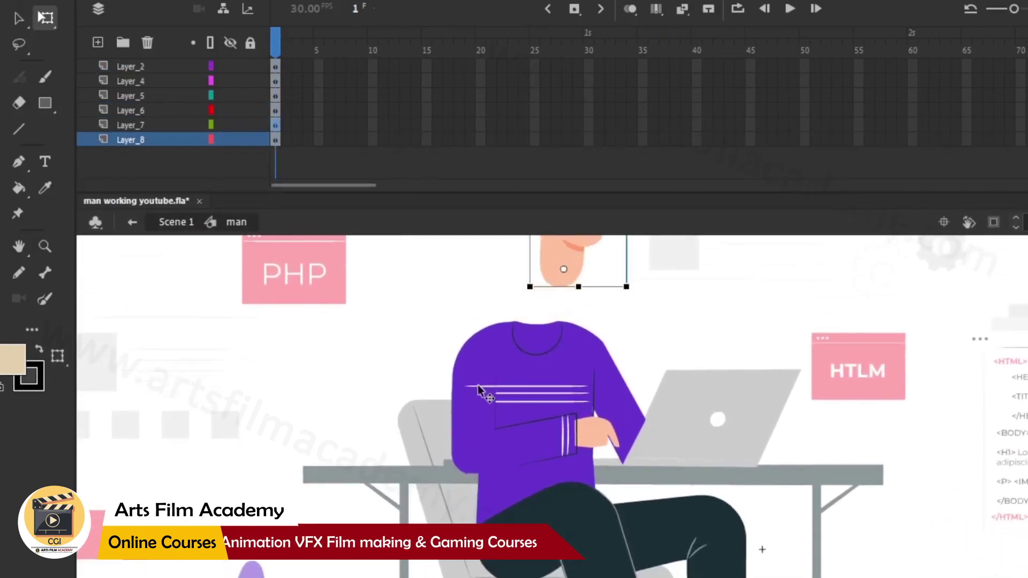
{"action": "left_click_drag", "start_coordinate": [478, 387], "coordinate": [255, 368]}
{"action": "left_click_drag", "start_coordinate": [527, 449], "coordinate": [367, 558]}
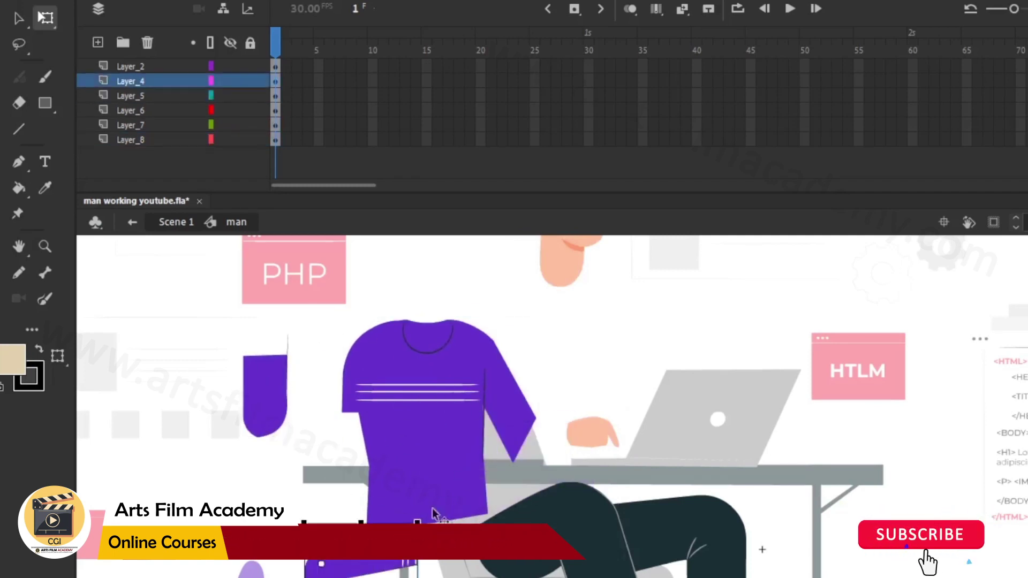
{"action": "left_click_drag", "start_coordinate": [587, 432], "coordinate": [635, 353]}
{"action": "left_click_drag", "start_coordinate": [471, 400], "coordinate": [484, 302]}
{"action": "key", "text": "space"}
{"action": "left_click_drag", "start_coordinate": [630, 477], "coordinate": [546, 280]}
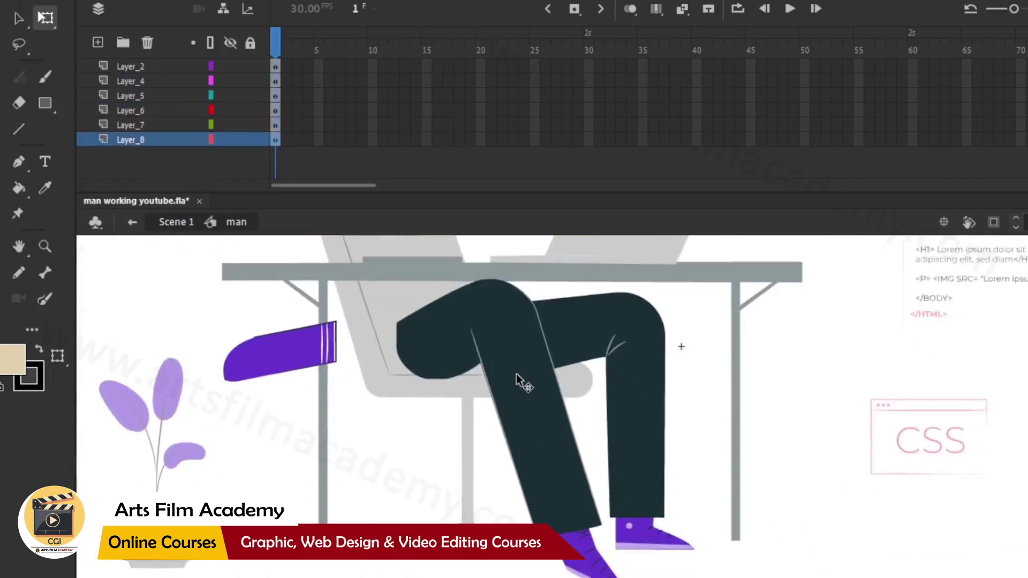
{"action": "left_click_drag", "start_coordinate": [517, 377], "coordinate": [410, 469]}
{"action": "scroll", "coordinate": [589, 374], "scroll_direction": "down", "scroll_amount": 5}
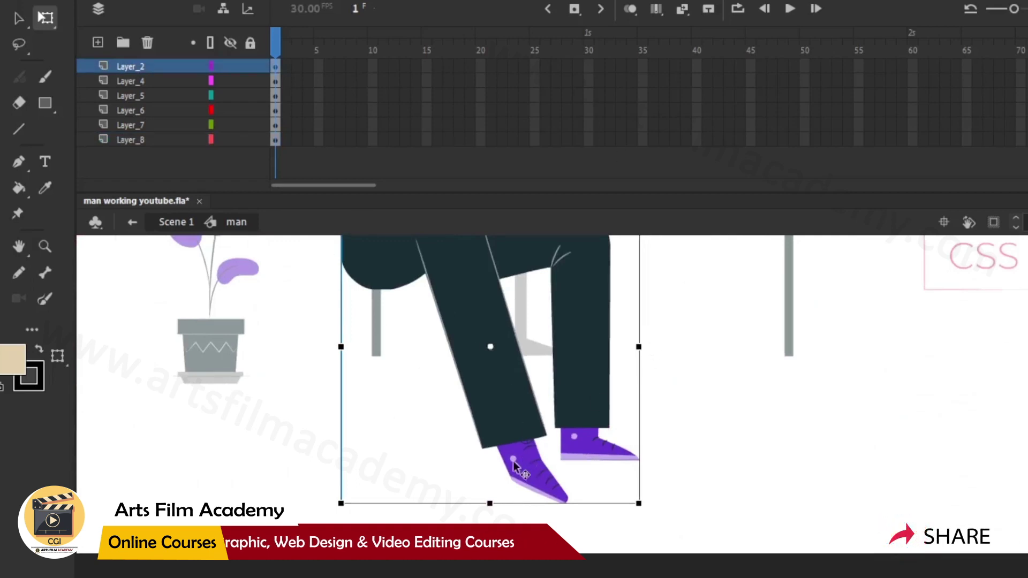
Step: Undo the moves of the man's body parts to reassemble the figure
{"action": "key", "text": "ctrl+z"}
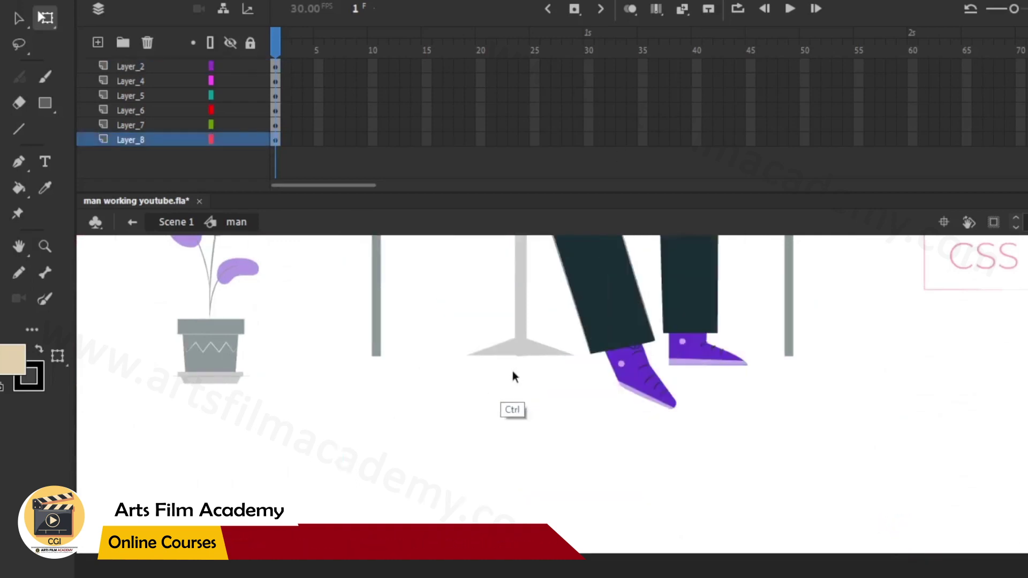
{"action": "left_click_drag", "start_coordinate": [503, 192], "coordinate": [496, 98]}
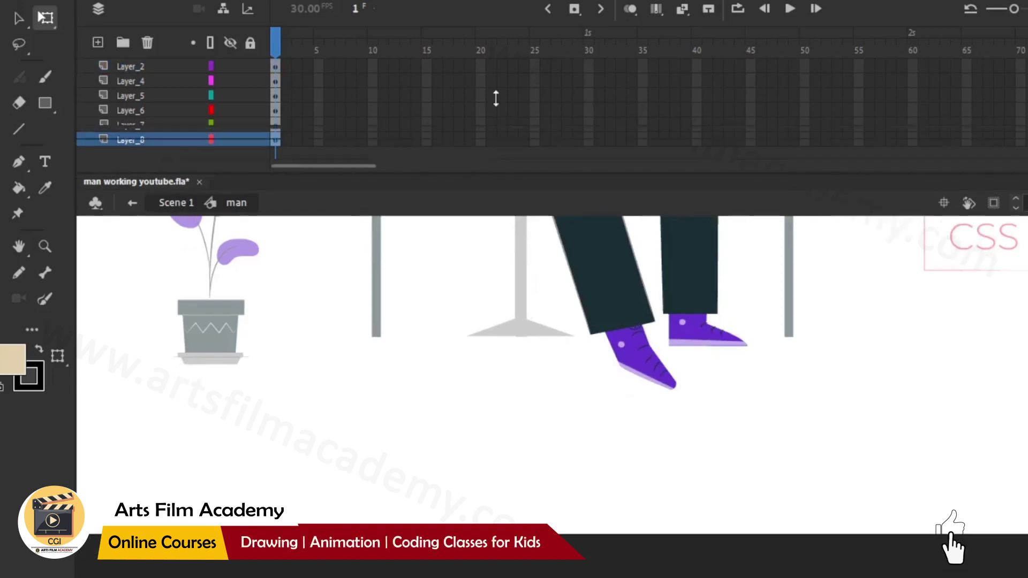
{"action": "left_click_drag", "start_coordinate": [546, 155], "coordinate": [534, 456]}
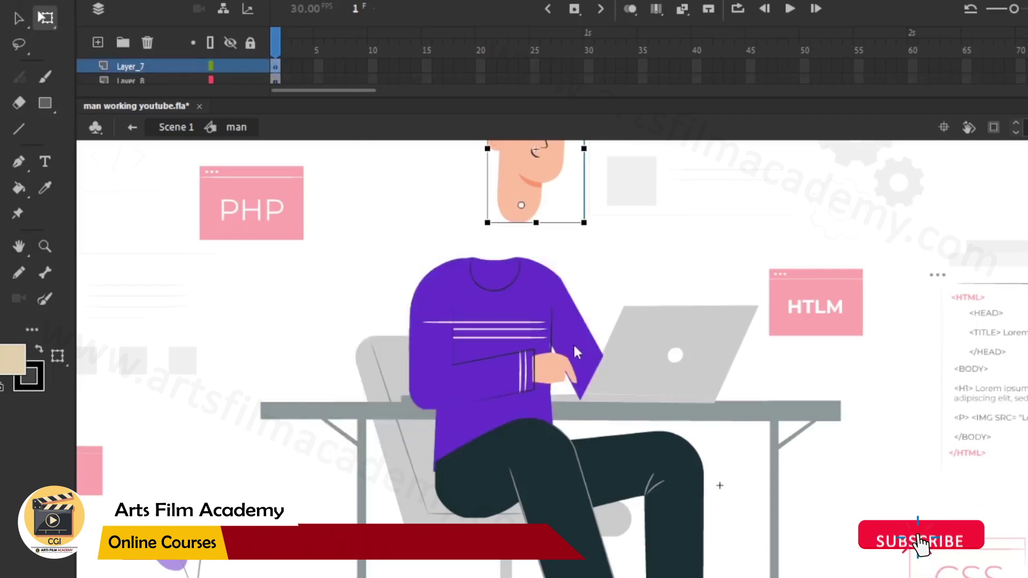
{"action": "left_click", "coordinate": [637, 264]}
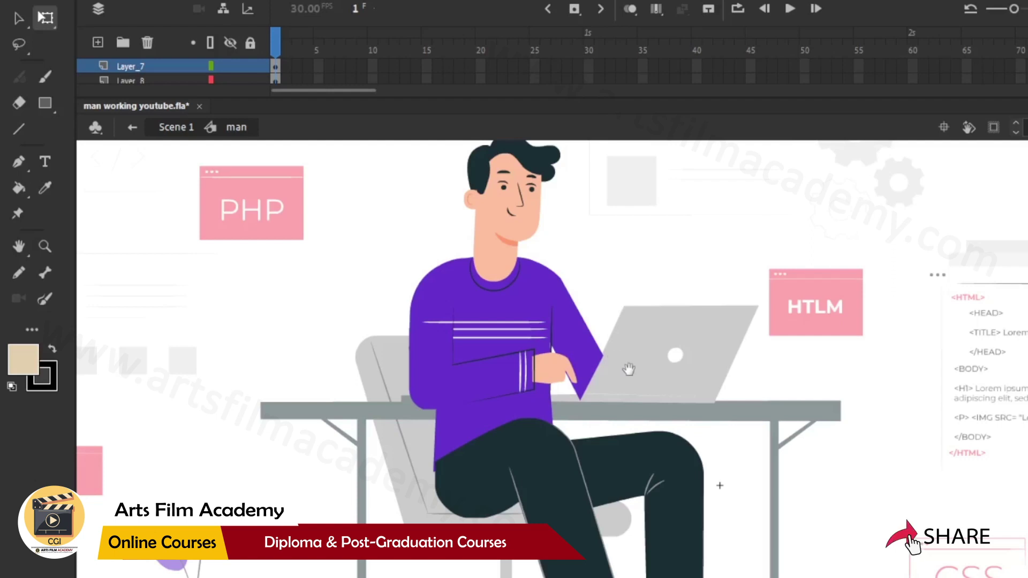
Step: Extend all layers of the man symbol to frame 30 and add keyframes on every layer at frame 31
{"action": "left_click_drag", "start_coordinate": [629, 369], "coordinate": [633, 323]}
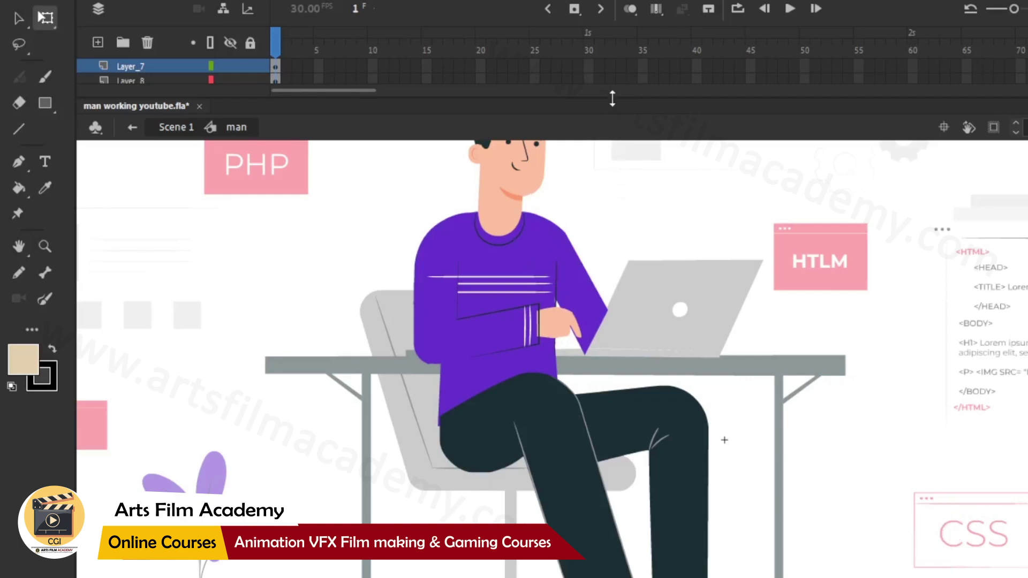
{"action": "left_click_drag", "start_coordinate": [612, 98], "coordinate": [603, 184]}
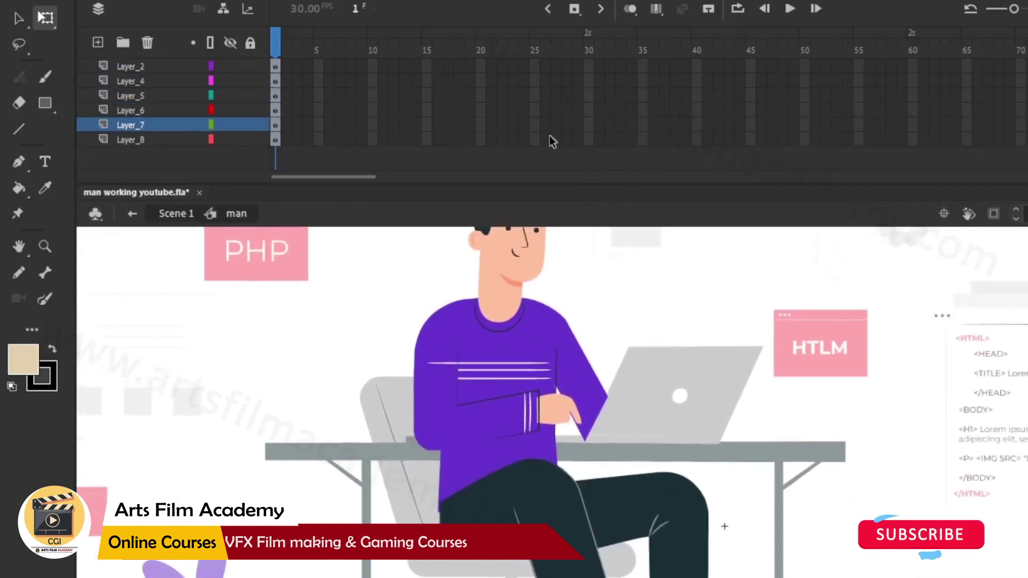
{"action": "left_click_drag", "start_coordinate": [586, 145], "coordinate": [593, 71]}
{"action": "key", "text": "F5"}
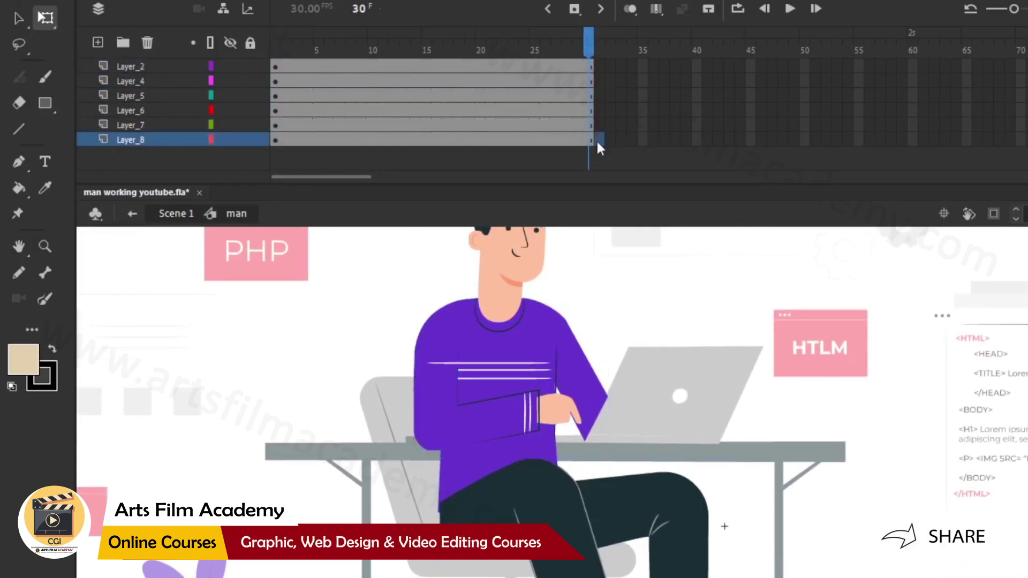
{"action": "left_click_drag", "start_coordinate": [596, 139], "coordinate": [600, 71]}
{"action": "key", "text": "F6"}
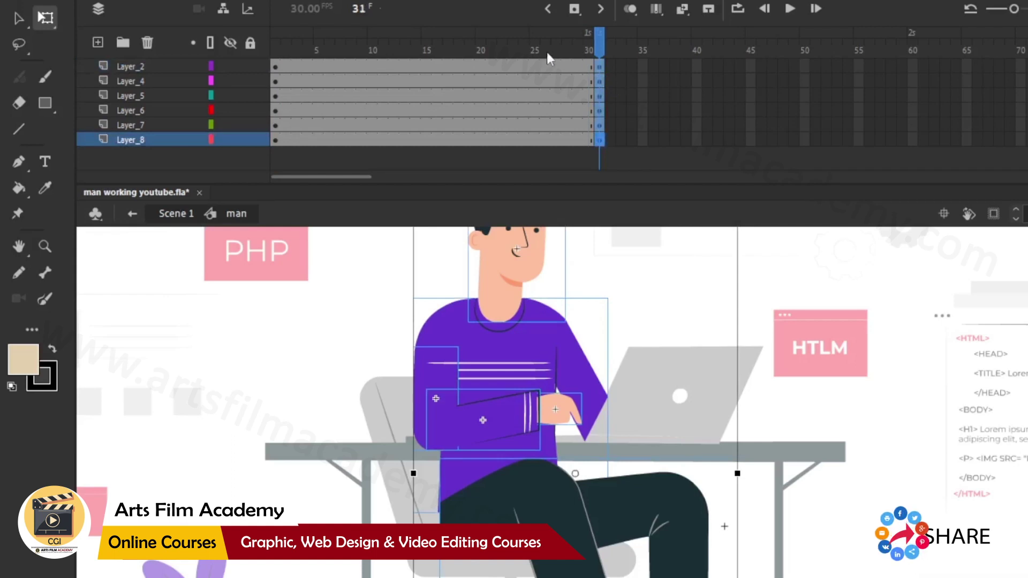
{"action": "key", "text": "Return"}
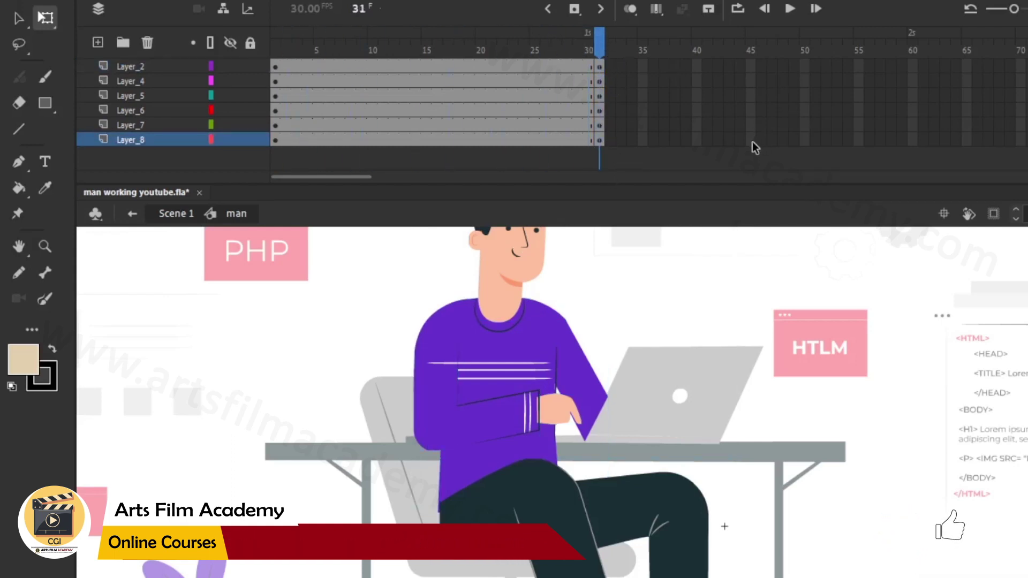
Step: Add keyframes at frame 50 on all the man's layers and create classic tweens between frames 31 and 50
{"action": "left_click_drag", "start_coordinate": [805, 140], "coordinate": [803, 64]}
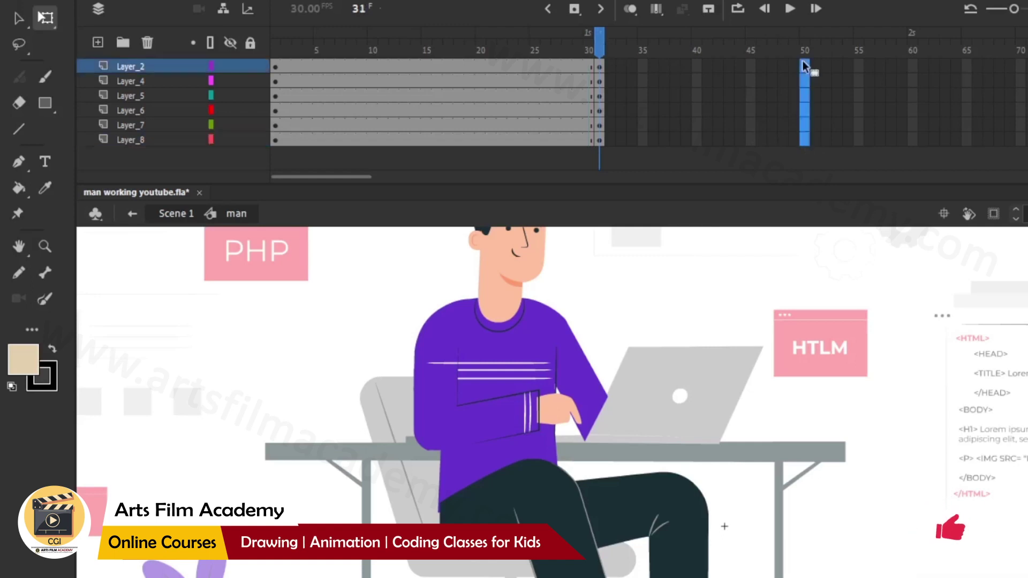
{"action": "right_click", "coordinate": [804, 66]}
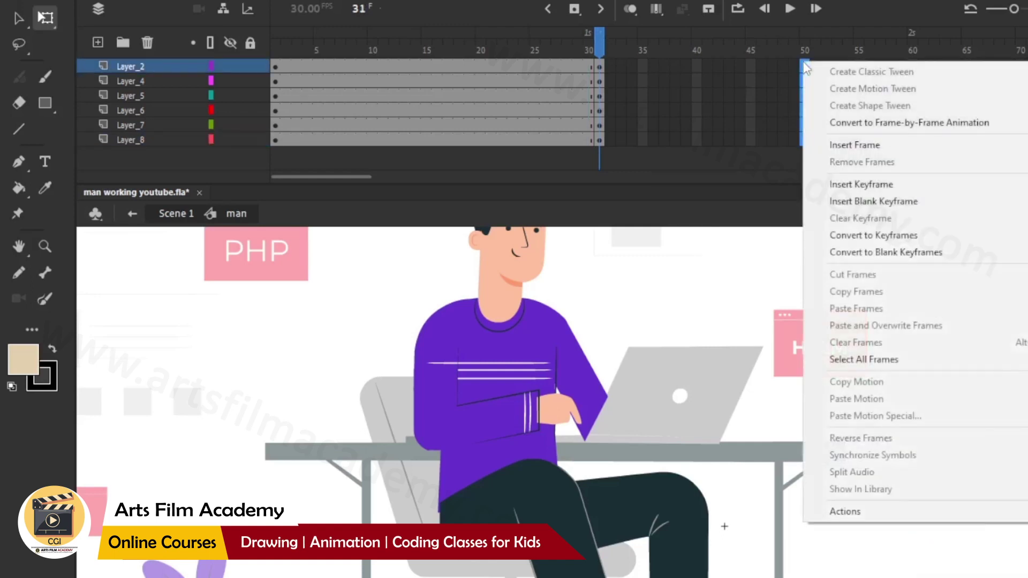
{"action": "left_click", "coordinate": [762, 65]}
{"action": "left_click_drag", "start_coordinate": [802, 64], "coordinate": [807, 132]}
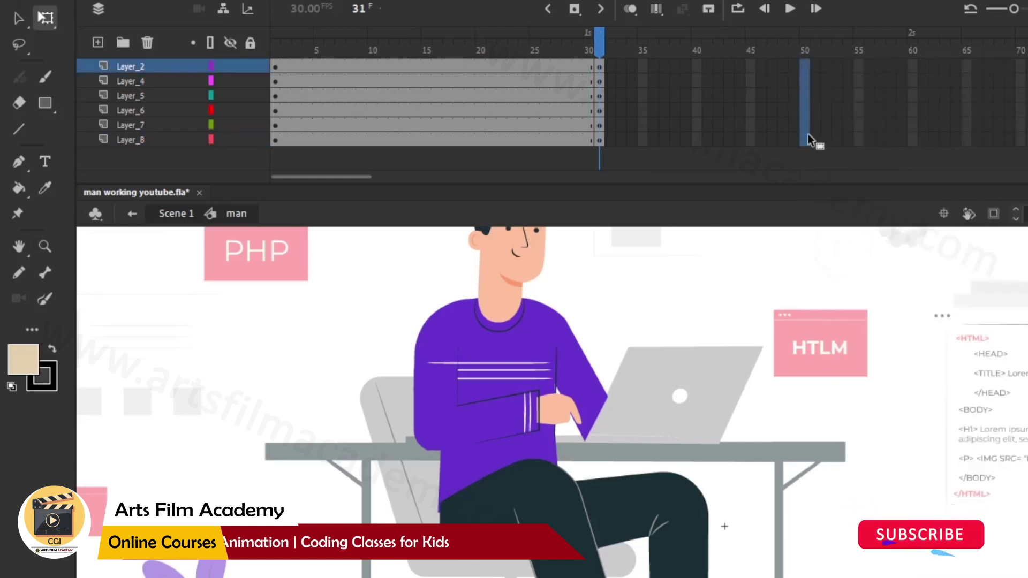
{"action": "right_click", "coordinate": [807, 133]}
{"action": "left_click", "coordinate": [817, 141]}
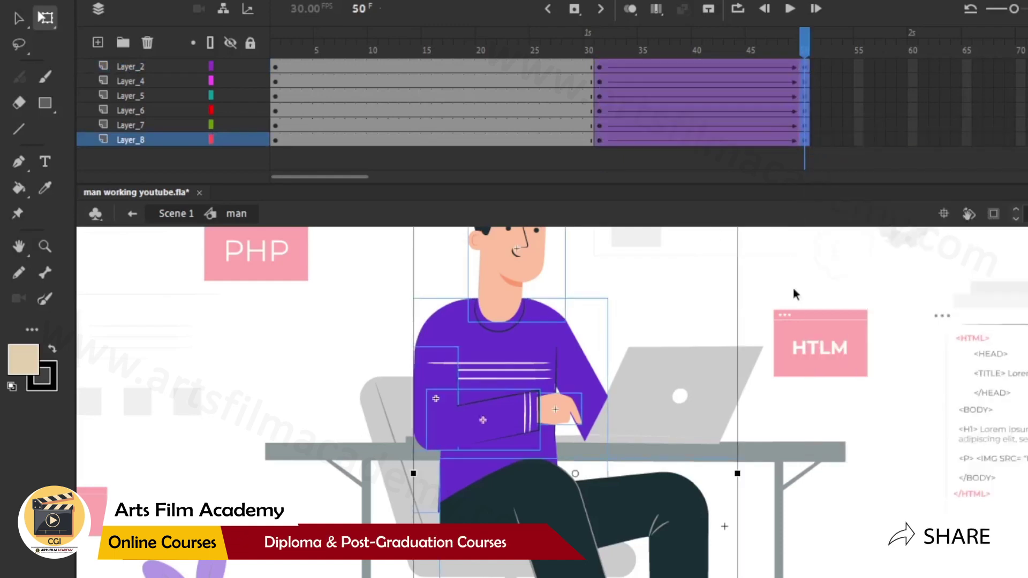
Step: Step and play through the man's timeline around frame 30 and the tweened range to review it
{"action": "left_click", "coordinate": [644, 42]}
{"action": "key", "text": "comma"}
{"action": "key", "text": "comma"}
{"action": "key", "text": "comma"}
{"action": "key", "text": "comma"}
{"action": "key", "text": "comma"}
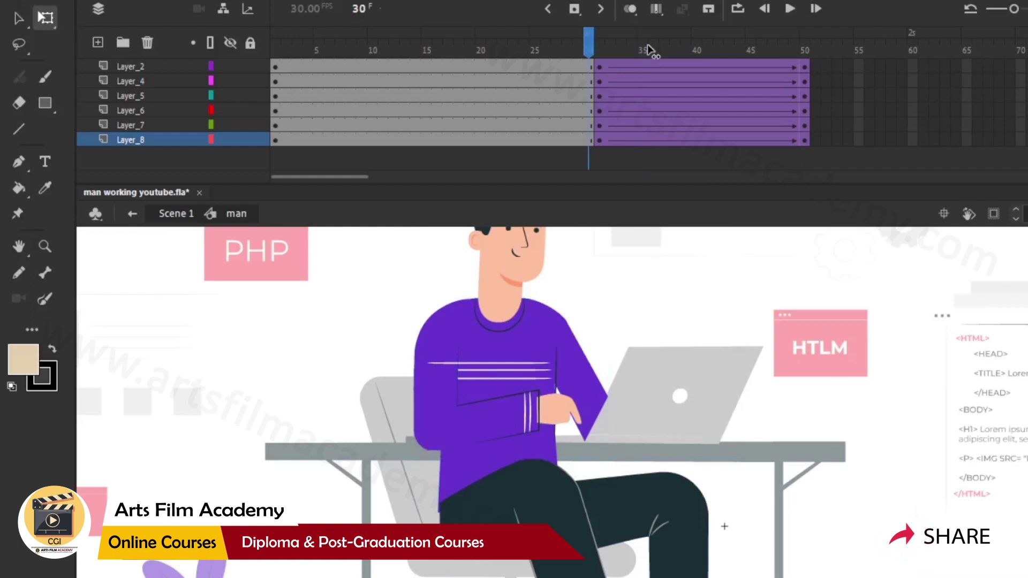
{"action": "key", "text": "period"}
{"action": "key", "text": "period"}
{"action": "key", "text": "period"}
{"action": "key", "text": "Return"}
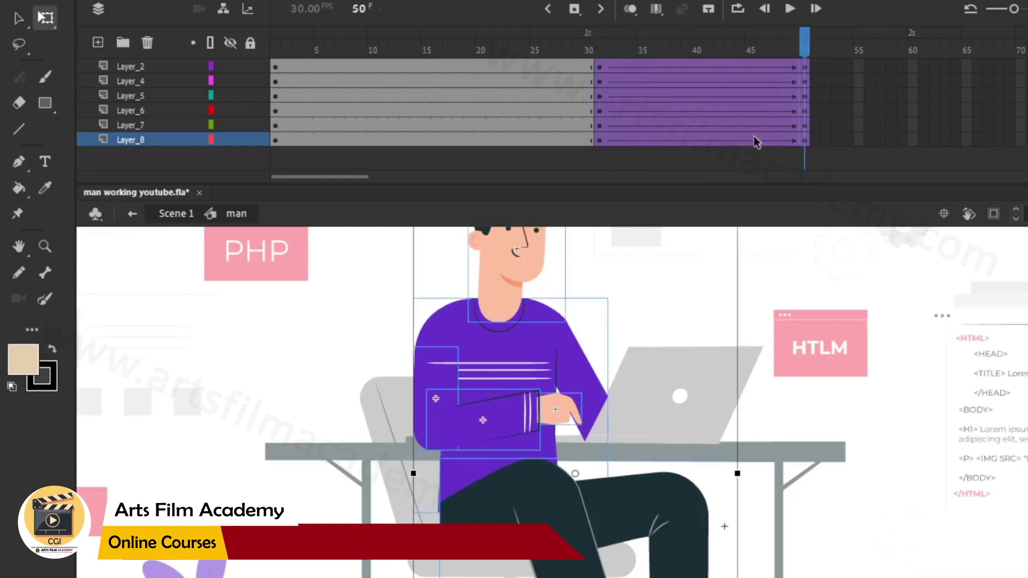
Step: Select the man's head and torso at frame 50, move their pivot down to the hips and rotate them slightly toward the laptop
{"action": "left_click", "coordinate": [626, 278]}
{"action": "left_click_drag", "start_coordinate": [626, 277], "coordinate": [614, 349]}
{"action": "left_click_drag", "start_coordinate": [396, 269], "coordinate": [486, 498]}
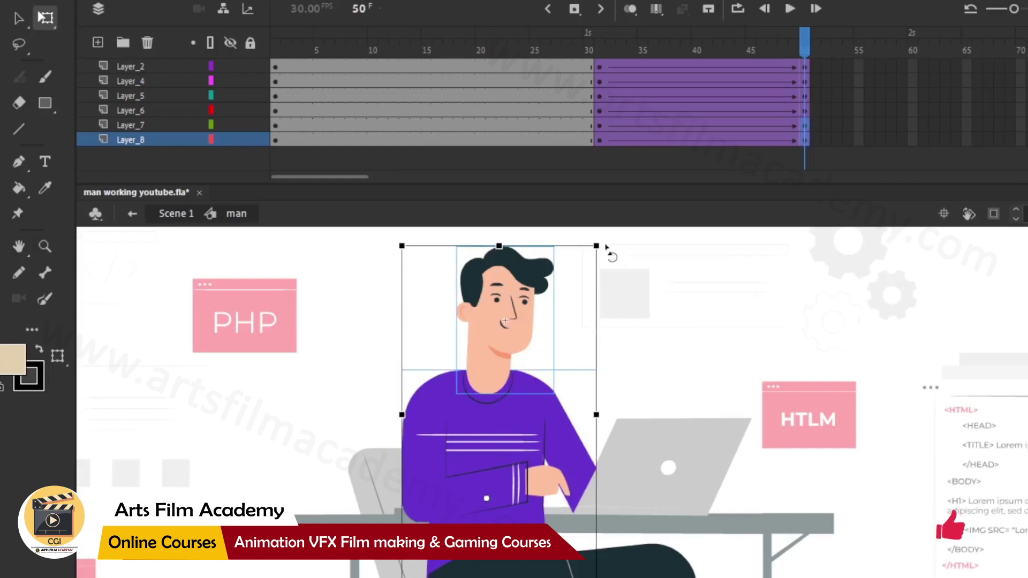
{"action": "left_click_drag", "start_coordinate": [607, 248], "coordinate": [608, 250]}
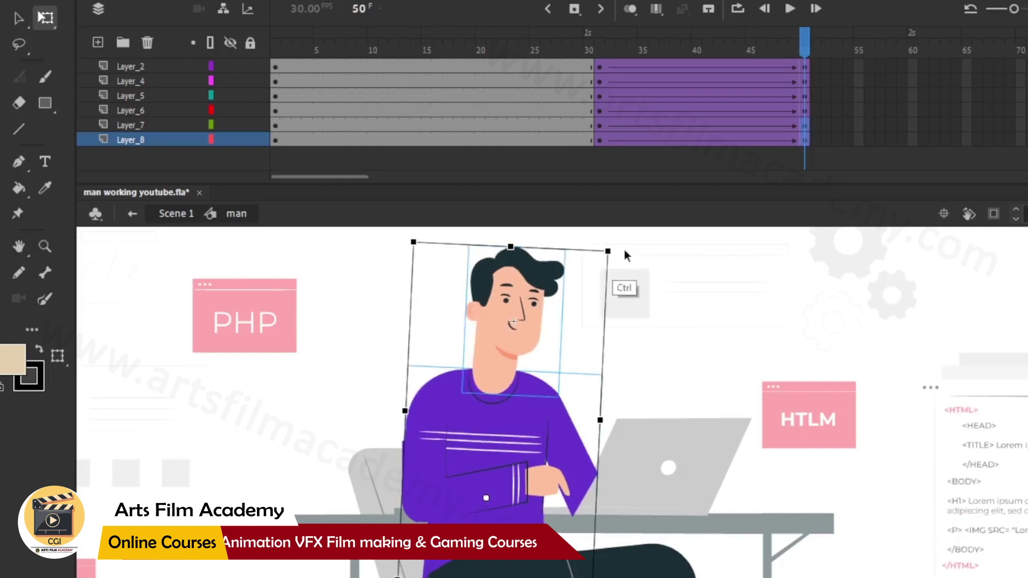
{"action": "key", "text": "ctrl+z"}
{"action": "left_click_drag", "start_coordinate": [499, 416], "coordinate": [483, 573]}
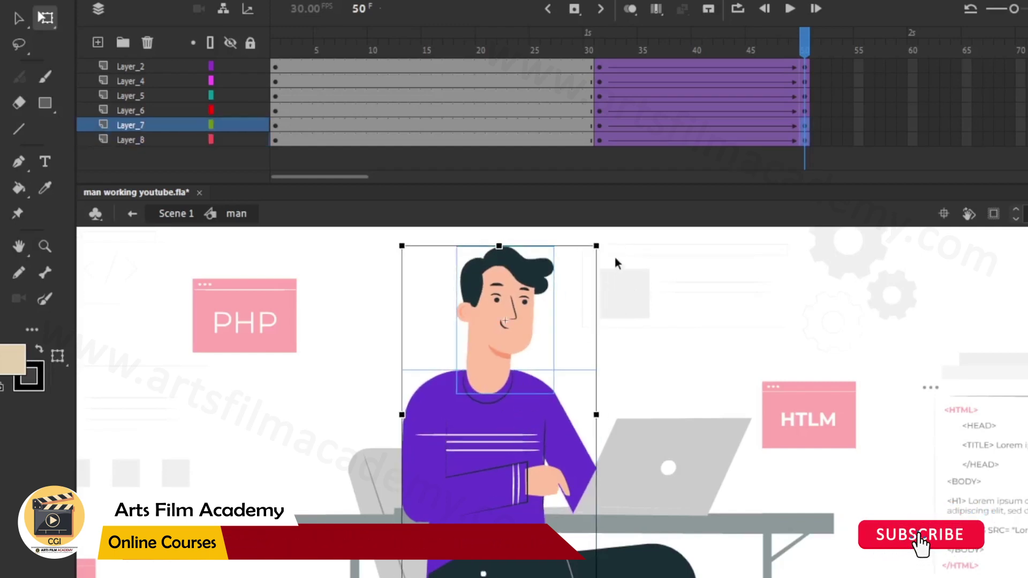
{"action": "left_click_drag", "start_coordinate": [609, 252], "coordinate": [607, 251]}
{"action": "left_click", "coordinate": [646, 233]}
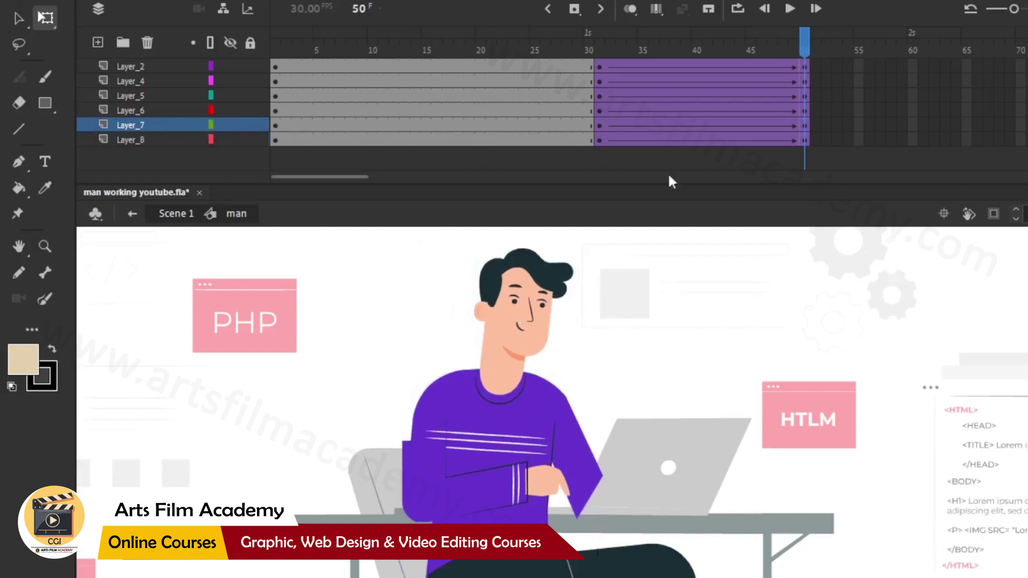
Step: Play the tween up to frame 50 to review the man's forward lean, and switch to the Selection tool
{"action": "left_click", "coordinate": [628, 52]}
{"action": "key", "text": "Return"}
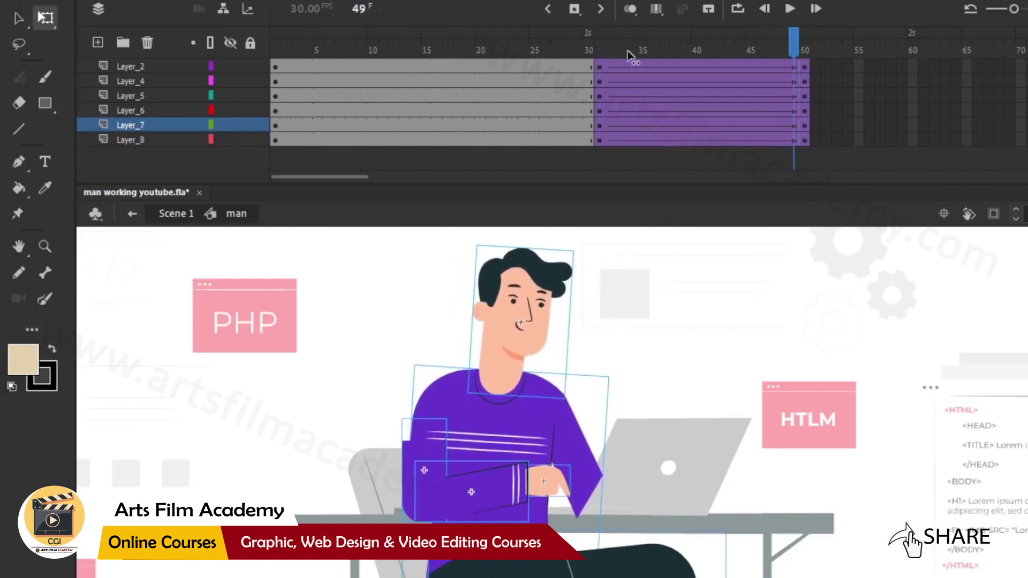
{"action": "key", "text": "v"}
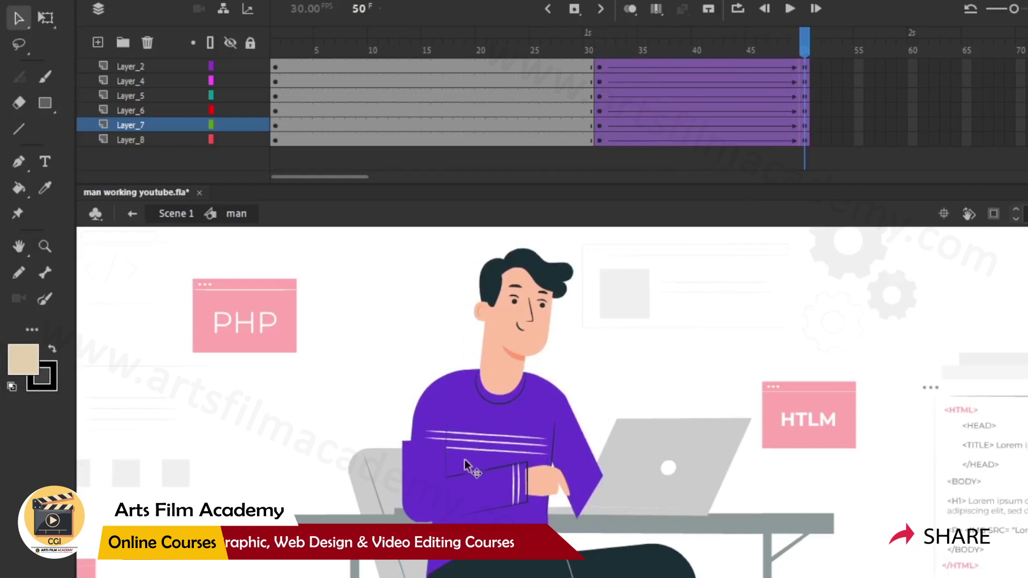
Step: Select the man's front arm pieces and hand at frame 50 and move them slightly toward the laptop to follow the torso
{"action": "left_click", "coordinate": [459, 501]}
{"action": "left_click", "coordinate": [460, 499], "text": "shift"}
{"action": "left_click", "coordinate": [552, 479], "text": "shift"}
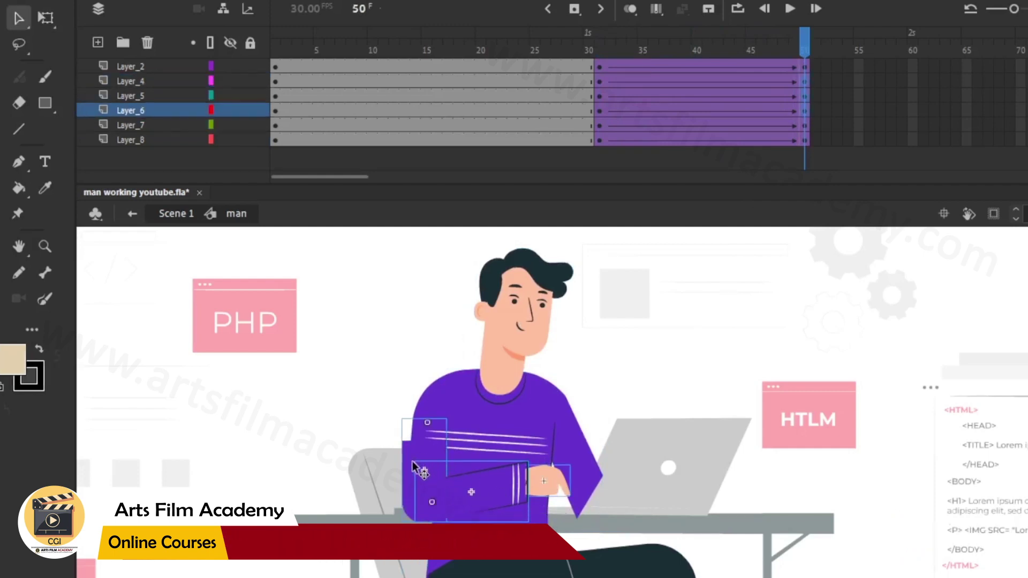
{"action": "mouse_move", "coordinate": [413, 461]}
{"action": "left_mouse_down"}
{"action": "mouse_move", "coordinate": [421, 465]}
{"action": "mouse_move", "coordinate": [413, 461]}
{"action": "left_mouse_up"}
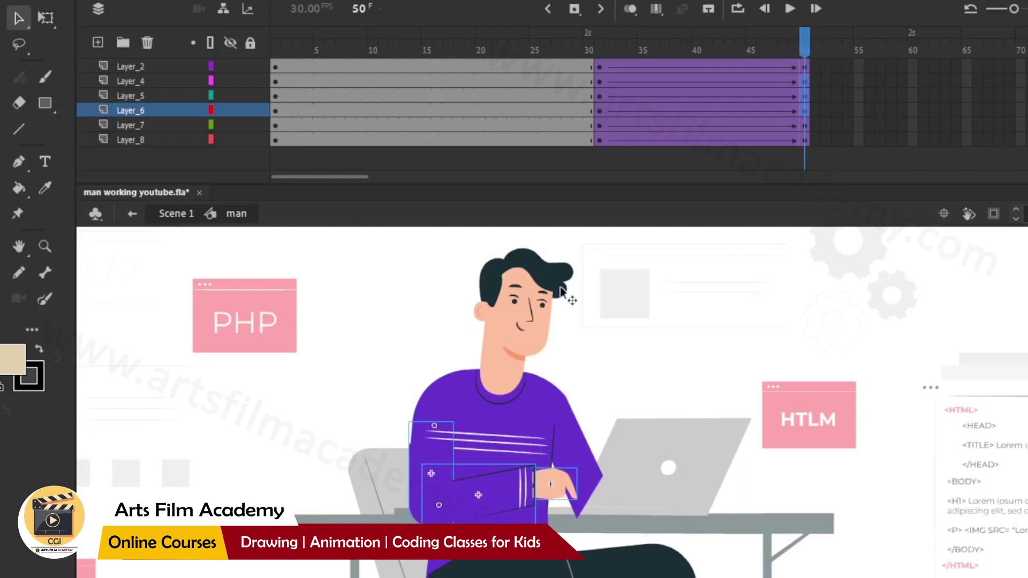
Step: Move the pivot of the selected front arm pieces and hand to the upper arm and rotate them slightly downward
{"action": "key", "text": "q"}
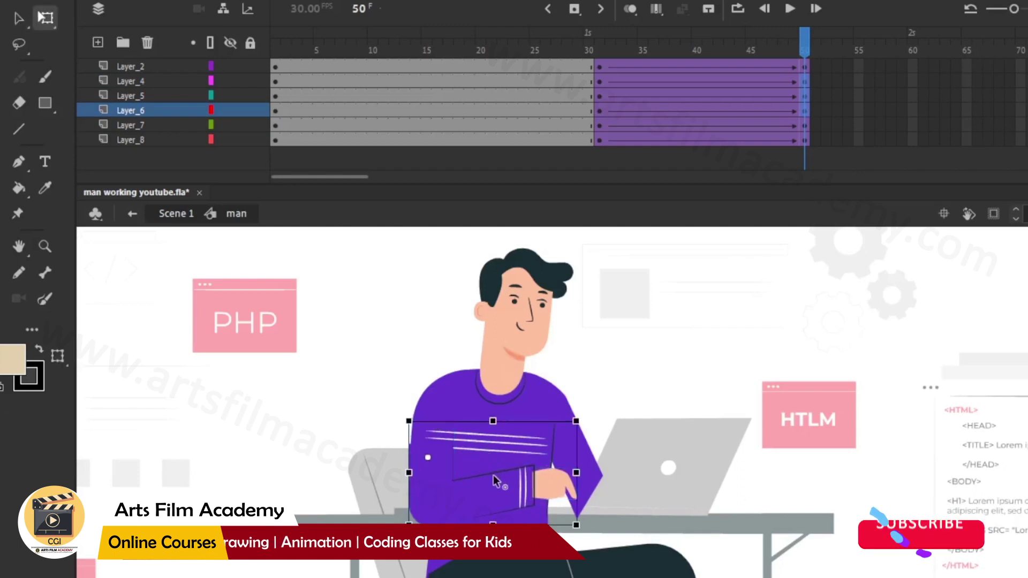
{"action": "left_click_drag", "start_coordinate": [493, 473], "coordinate": [427, 456]}
{"action": "left_click", "coordinate": [586, 410]}
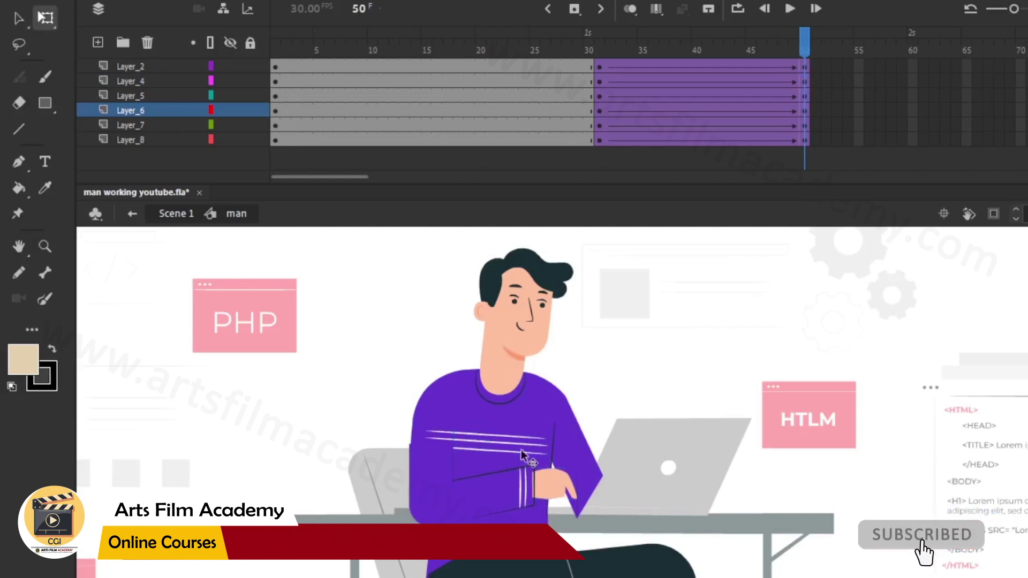
{"action": "left_click", "coordinate": [440, 476]}
{"action": "key", "text": "v"}
{"action": "left_click", "coordinate": [487, 508], "text": "shift"}
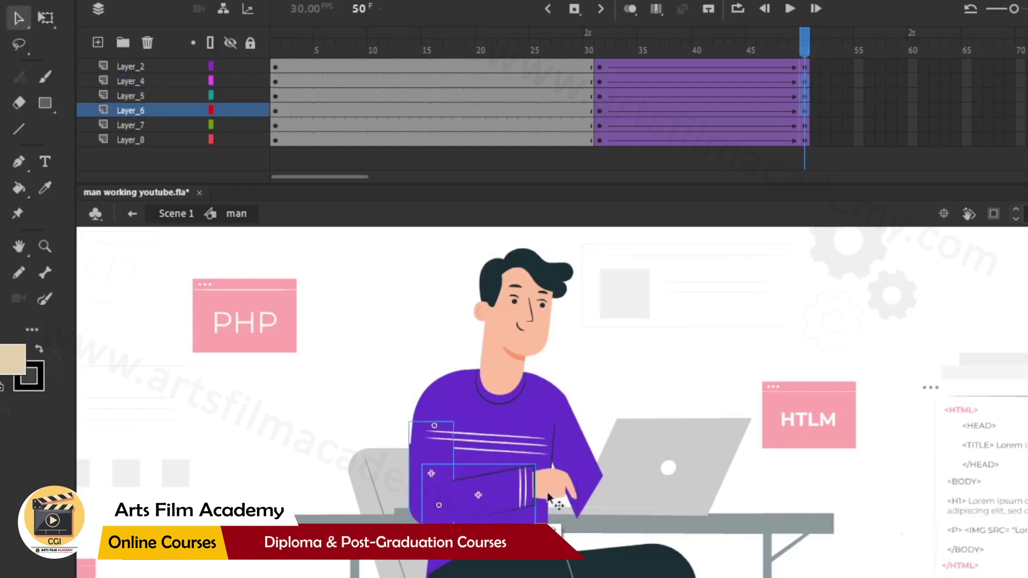
{"action": "key", "text": "q"}
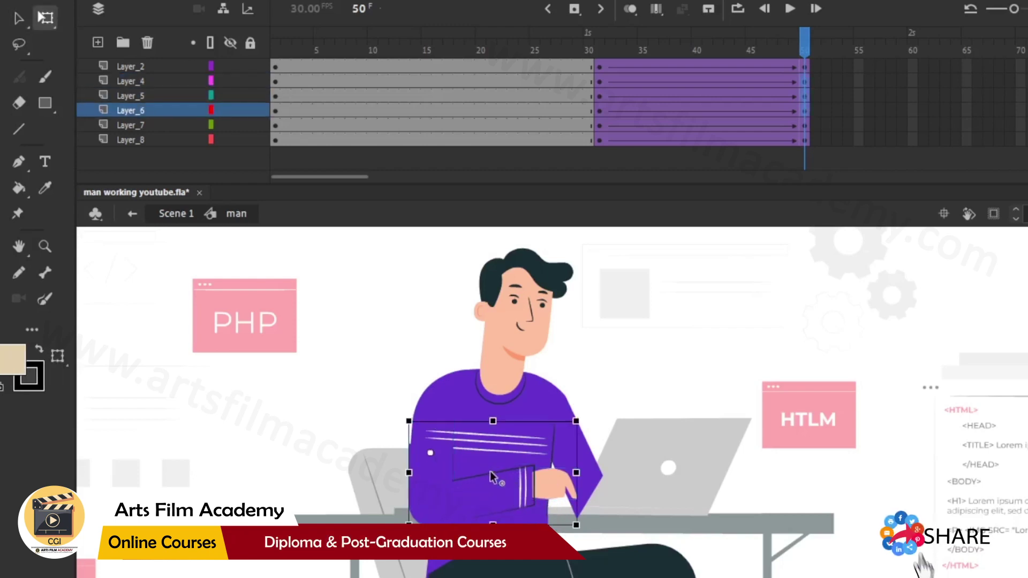
{"action": "left_click_drag", "start_coordinate": [491, 473], "coordinate": [426, 455]}
{"action": "left_click_drag", "start_coordinate": [585, 414], "coordinate": [588, 428]}
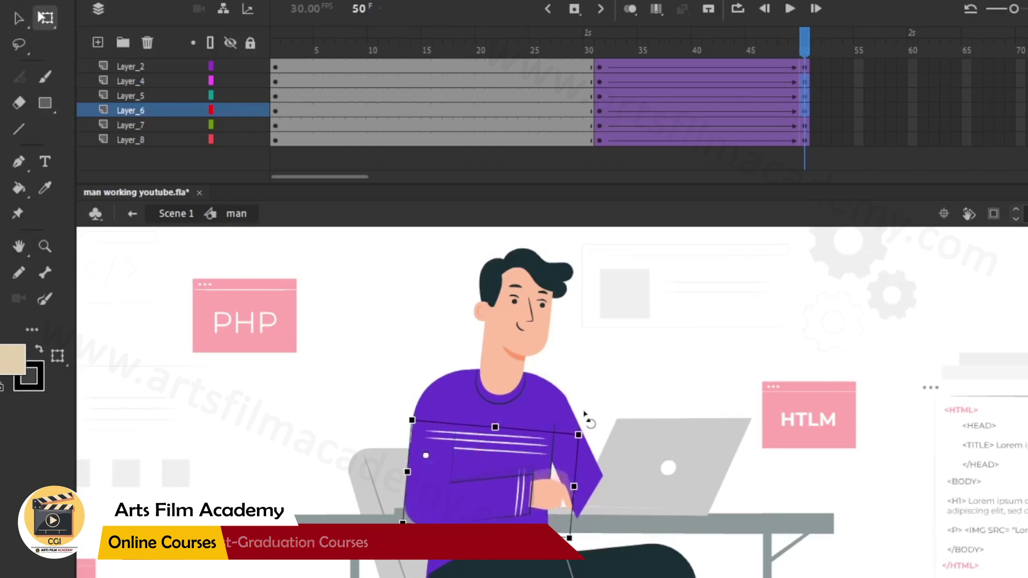
{"action": "left_click", "coordinate": [618, 390]}
Step: Play the man's tween from around frame 30 to frame 50 to review the arm following the lean
{"action": "left_click_drag", "start_coordinate": [624, 47], "coordinate": [583, 27]}
{"action": "key", "text": "Return"}
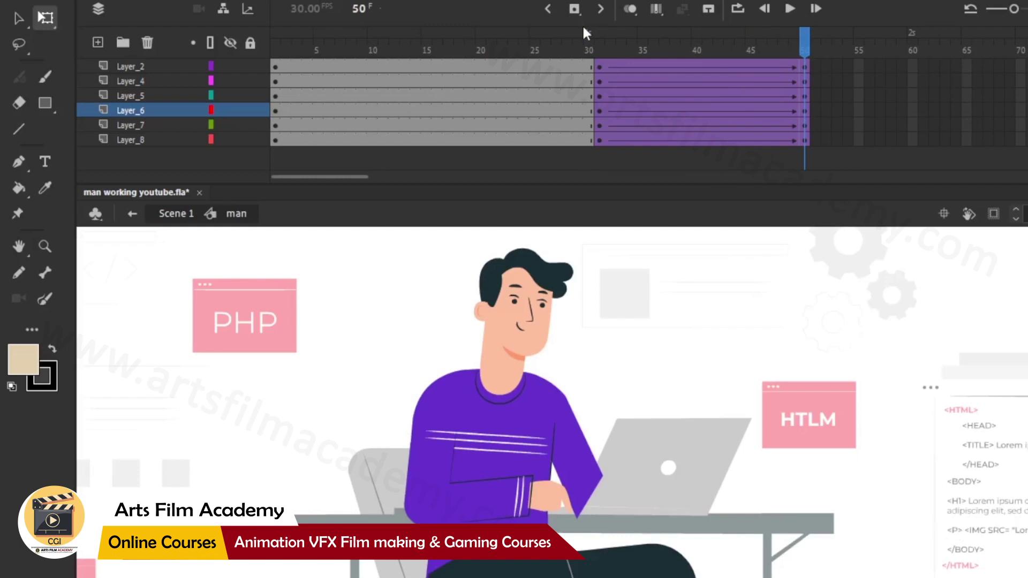
{"action": "left_click", "coordinate": [579, 47]}
{"action": "key", "text": "Return"}
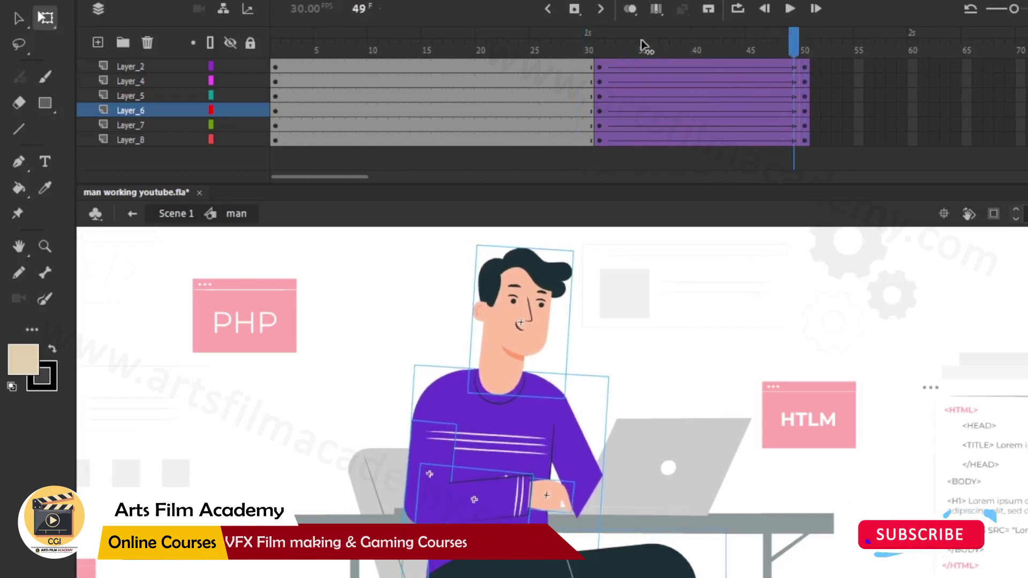
{"action": "left_click", "coordinate": [626, 48]}
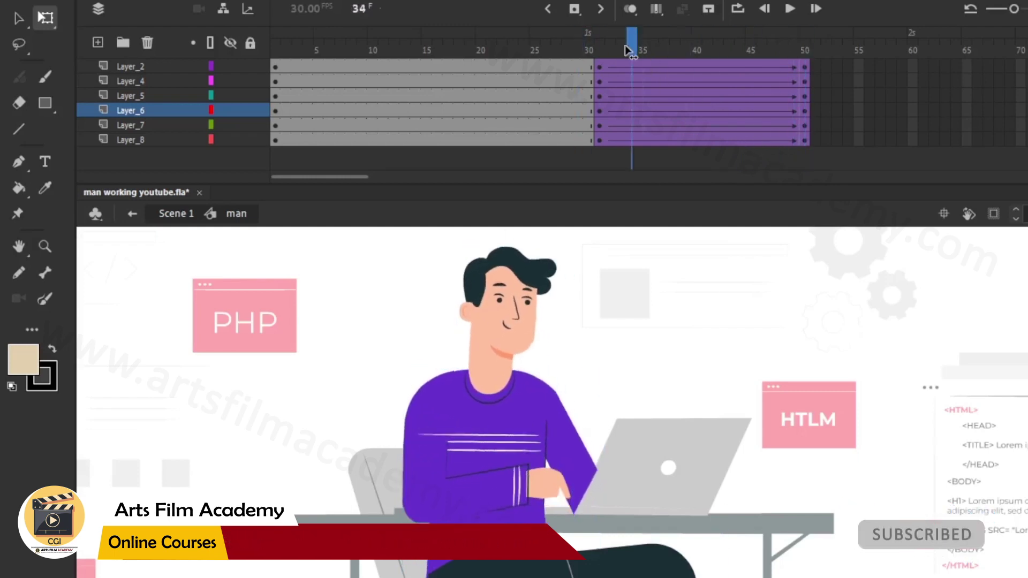
{"action": "key", "text": "Return"}
Step: Add keyframes at frames 55 and 60 on all the man's layers
{"action": "left_click_drag", "start_coordinate": [857, 140], "coordinate": [858, 74]}
{"action": "key", "text": "F6"}
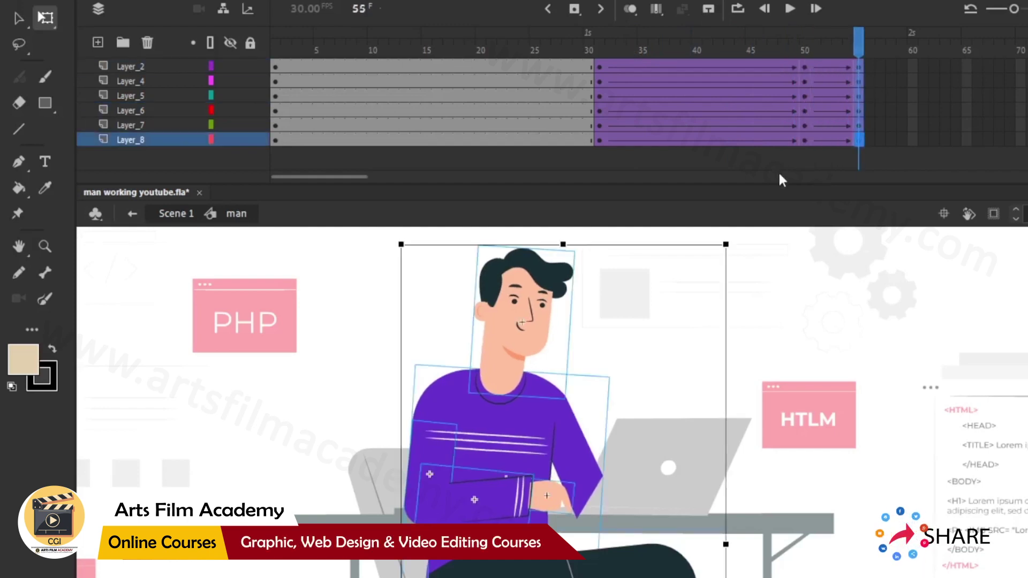
{"action": "left_click", "coordinate": [779, 175]}
{"action": "left_click_drag", "start_coordinate": [464, 175], "coordinate": [370, 175]}
{"action": "left_click", "coordinate": [643, 48]}
{"action": "key", "text": "Return"}
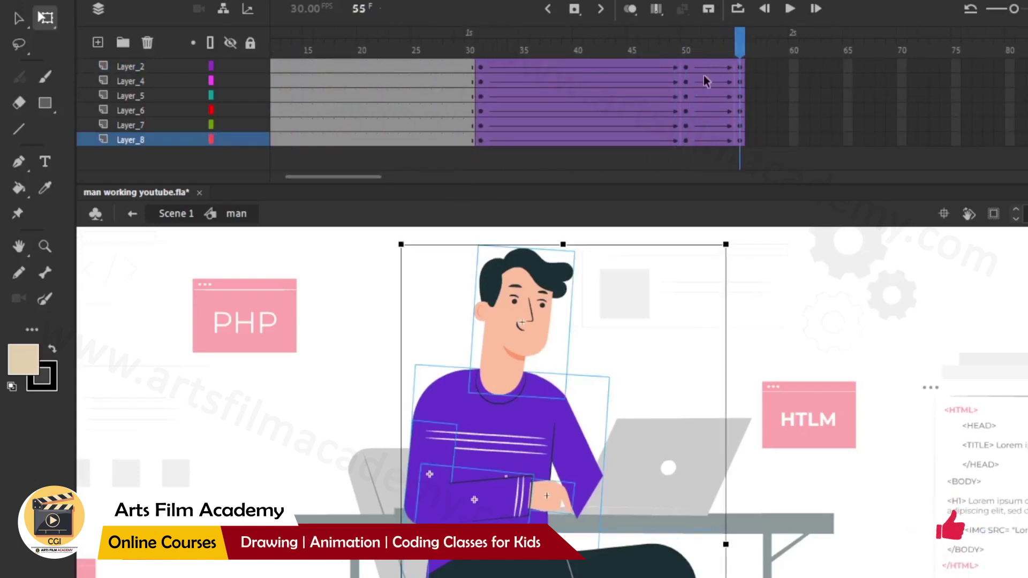
{"action": "left_click_drag", "start_coordinate": [682, 67], "coordinate": [792, 128]}
Step: Select only the man's upper body at frame 55, without the legs, squash it slightly downward, and scrub to frame 60 to check
{"action": "left_click", "coordinate": [738, 48]}
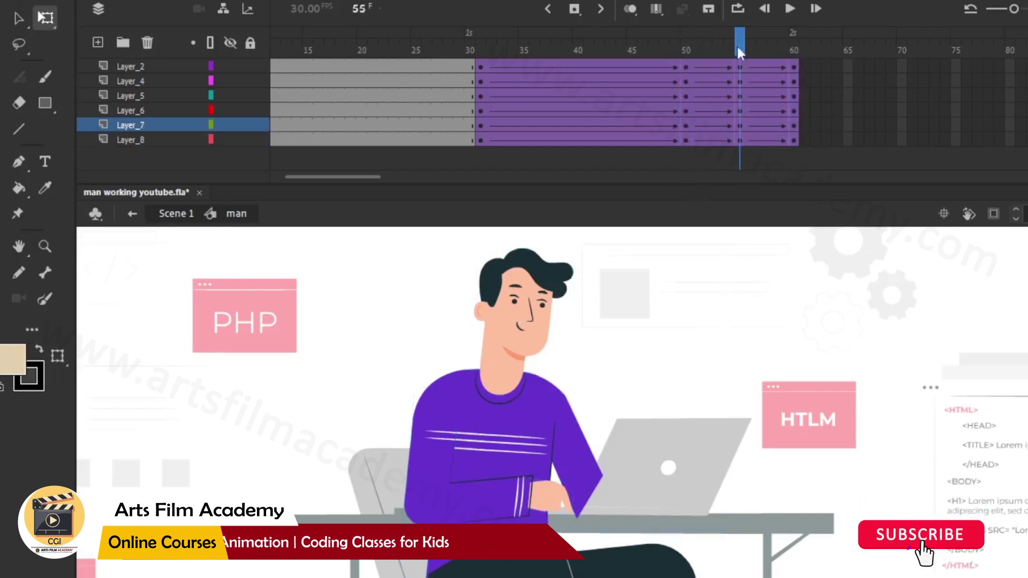
{"action": "left_click_drag", "start_coordinate": [740, 68], "coordinate": [740, 140]}
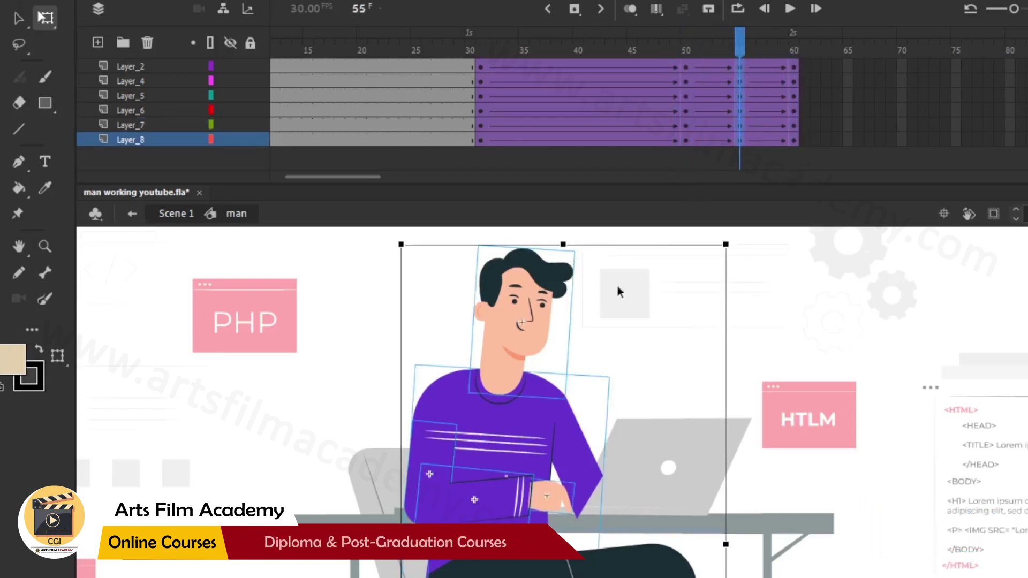
{"action": "left_click", "coordinate": [664, 353]}
{"action": "left_click_drag", "start_coordinate": [387, 244], "coordinate": [632, 495]}
{"action": "key", "text": "ctrl+g"}
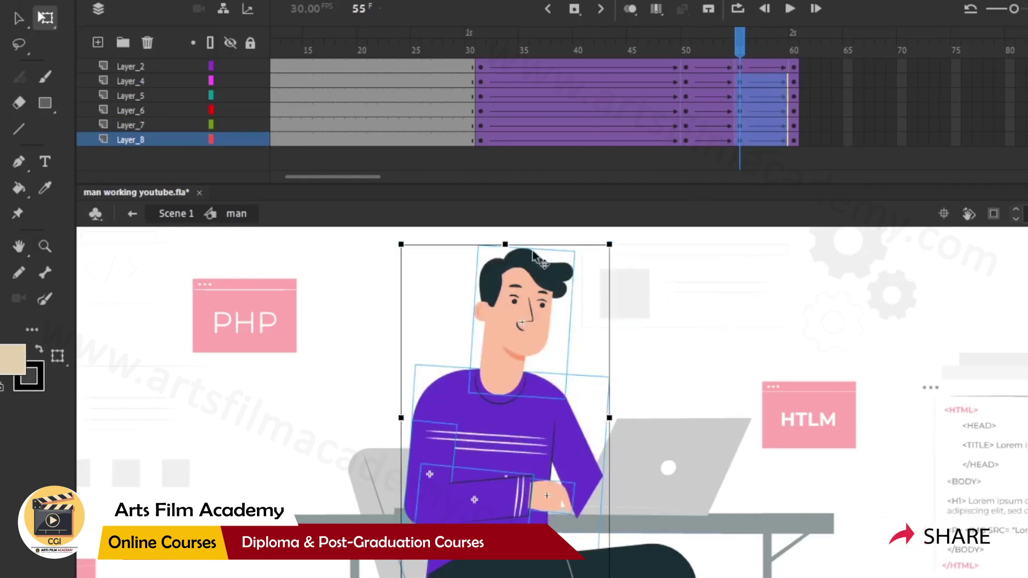
{"action": "left_click_drag", "start_coordinate": [505, 244], "coordinate": [539, 265]}
{"action": "left_click_drag", "start_coordinate": [471, 50], "coordinate": [793, 43]}
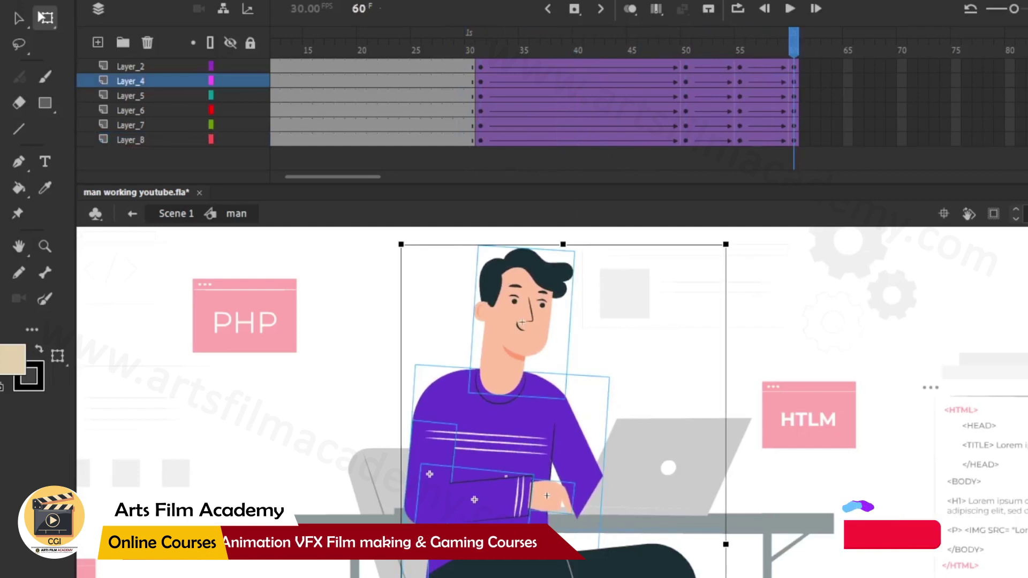
Step: Remove frames 36 to 45 from all the man's layers to speed up the forward lean
{"action": "left_click", "coordinate": [589, 43]}
{"action": "left_click_drag", "start_coordinate": [636, 64], "coordinate": [636, 64]}
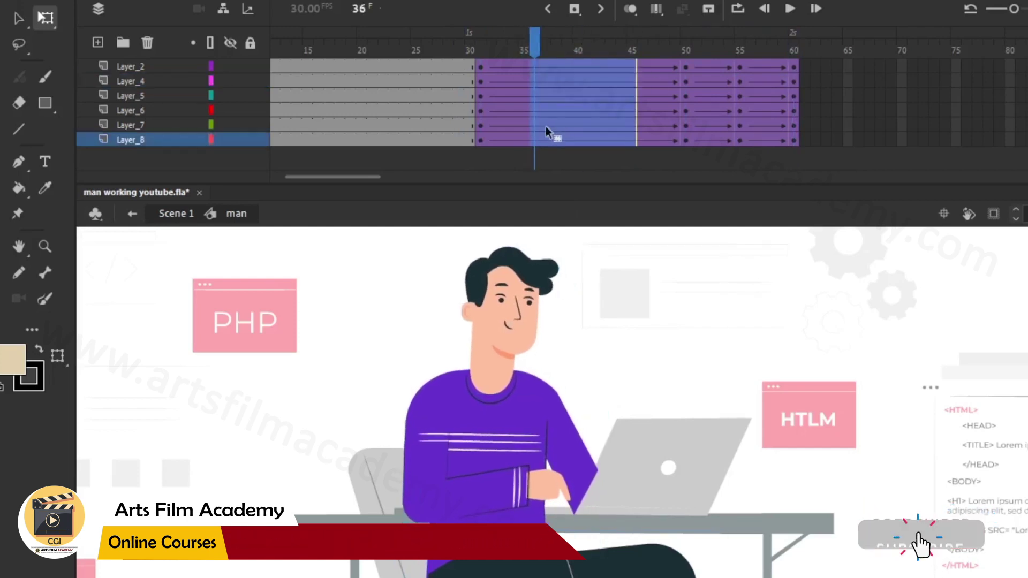
{"action": "right_click", "coordinate": [560, 128]}
{"action": "left_click", "coordinate": [616, 225]}
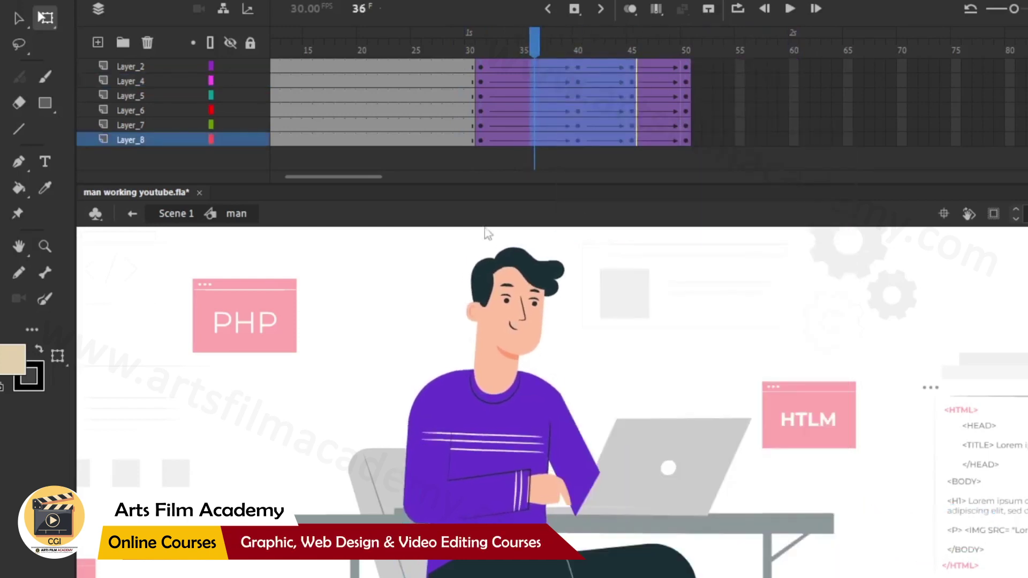
Step: Return to Scene 1 and test the movie, and replay the lean inside the man symbol
{"action": "left_click", "coordinate": [178, 215]}
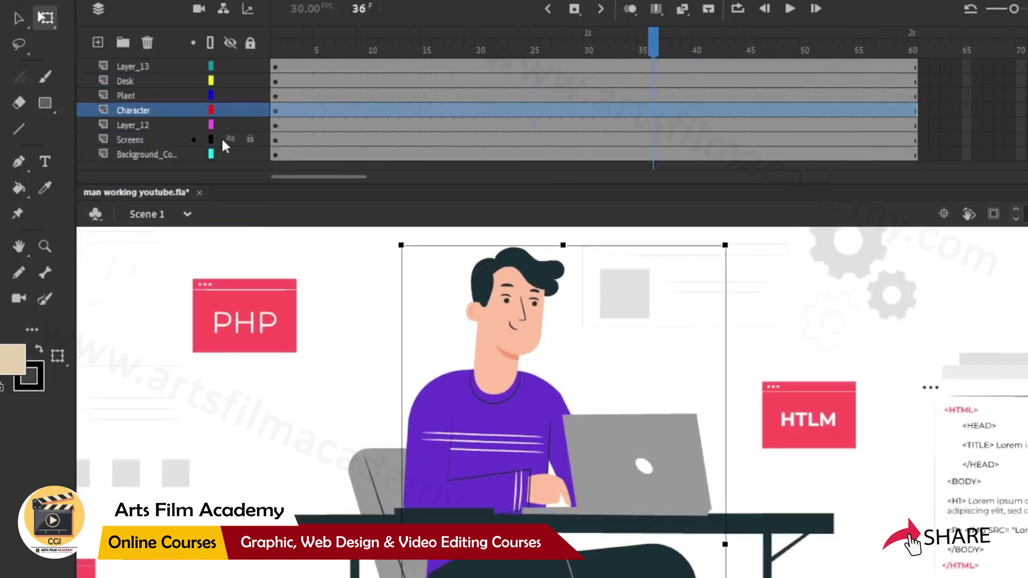
{"action": "key", "text": "ctrl+Return"}
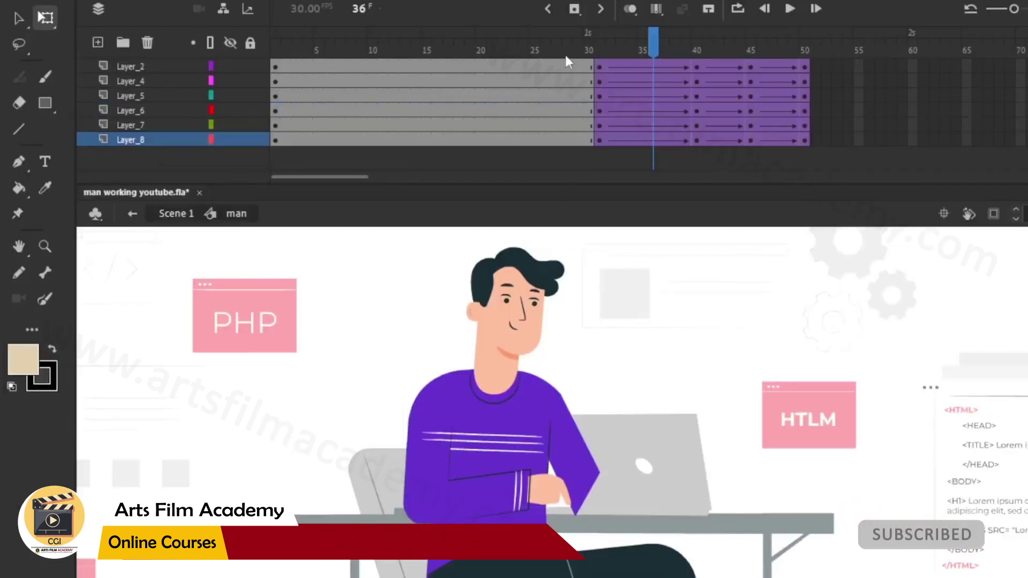
{"action": "left_click", "coordinate": [566, 57]}
{"action": "key", "text": "Return"}
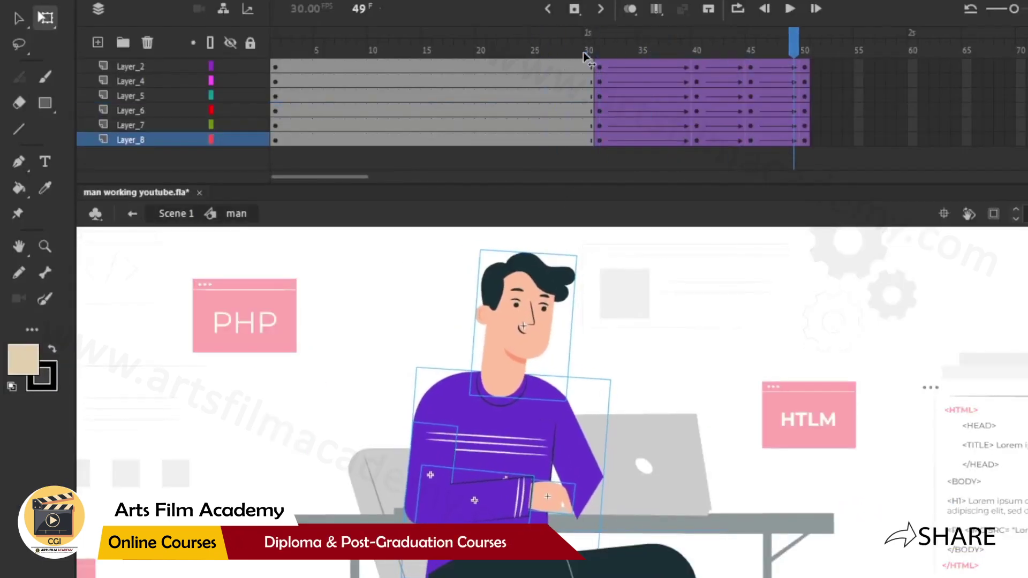
Step: Add keyframes at frame 65 on all the man's layers and insert five frames before them to extend the hold to frame 70
{"action": "left_click_drag", "start_coordinate": [966, 141], "coordinate": [967, 67]}
{"action": "key", "text": "F5"}
{"action": "left_click", "coordinate": [967, 140]}
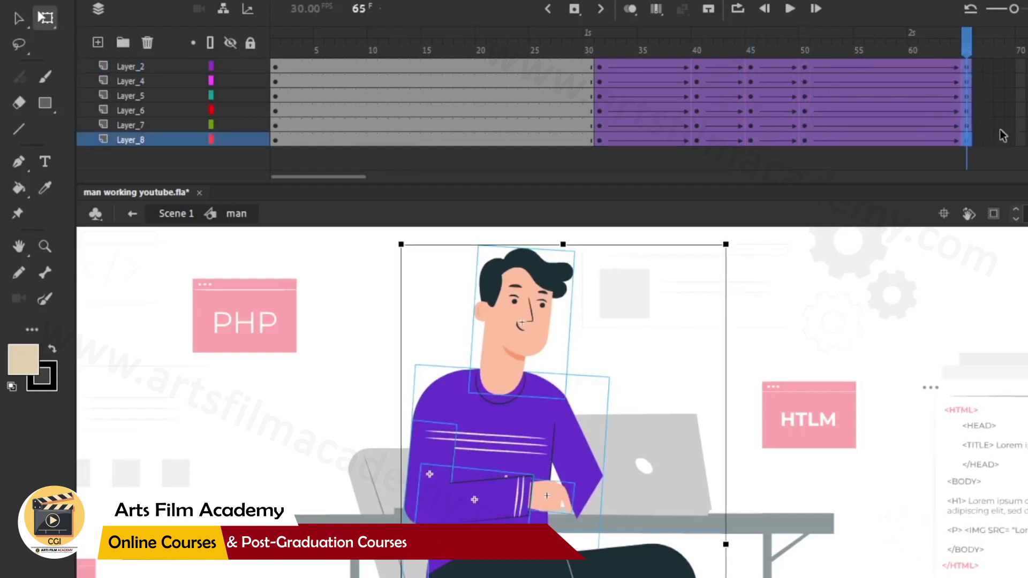
{"action": "left_click", "coordinate": [1020, 141]}
{"action": "left_click_drag", "start_coordinate": [903, 141], "coordinate": [867, 69]}
{"action": "key", "text": "F5"}
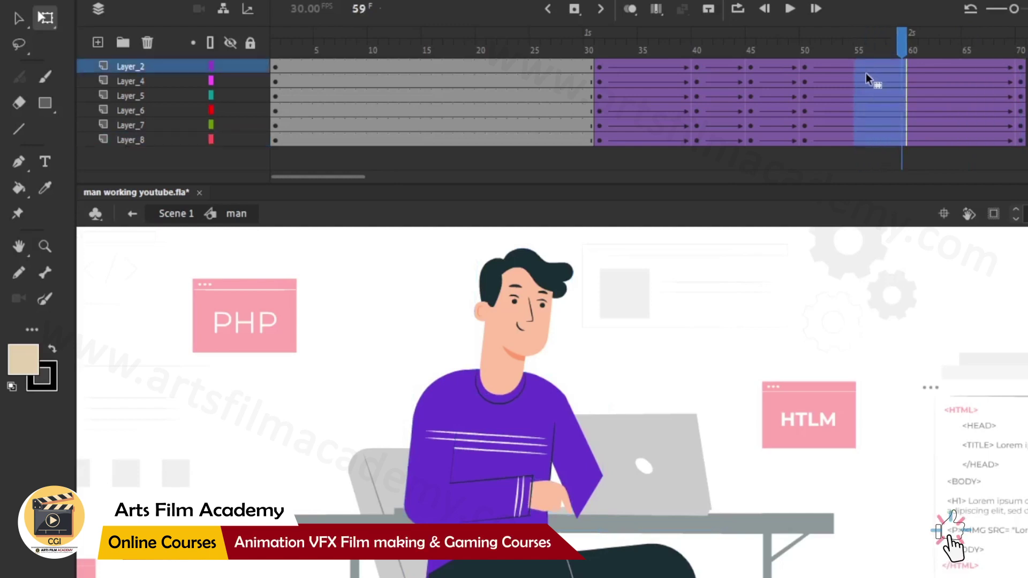
Step: Return to Scene 1, test the movie, and reopen the man symbol for editing
{"action": "left_click", "coordinate": [175, 215]}
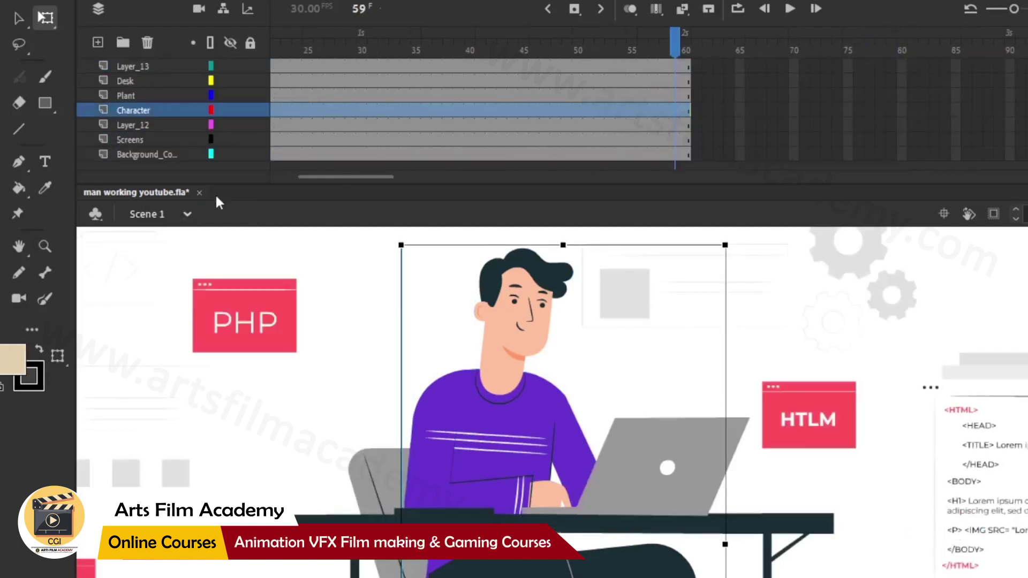
{"action": "key", "text": "ctrl+Return"}
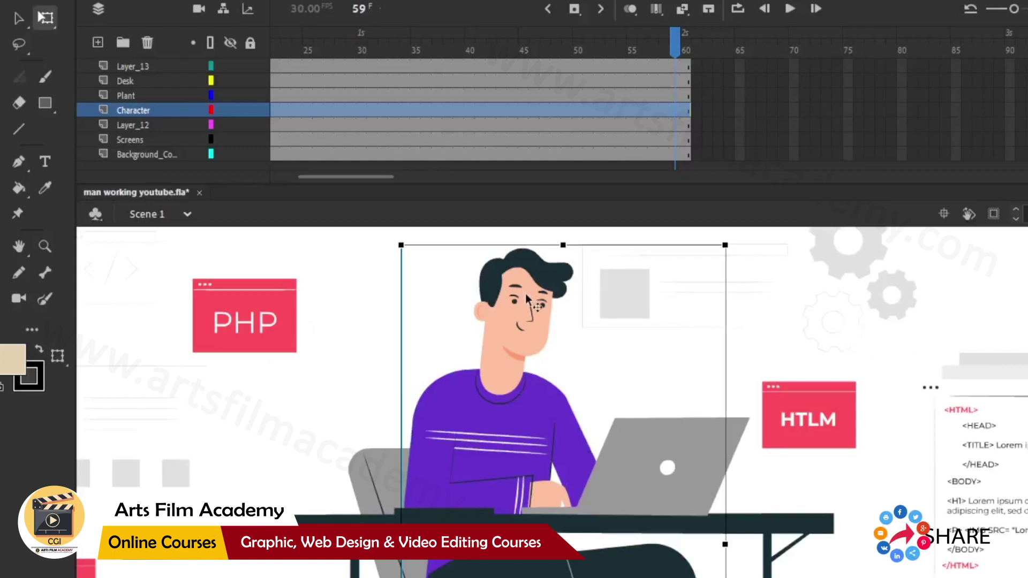
{"action": "double_click", "coordinate": [527, 298]}
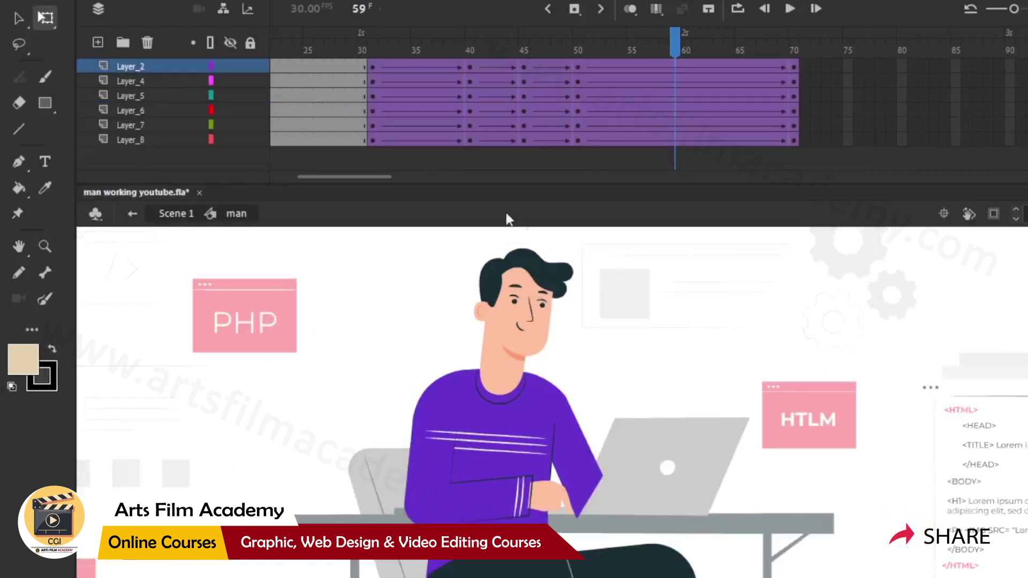
Step: Play the man's timeline from around frame 50 to frame 70 to review the hold after the lean
{"action": "left_click", "coordinate": [579, 49]}
{"action": "key", "text": "Return"}
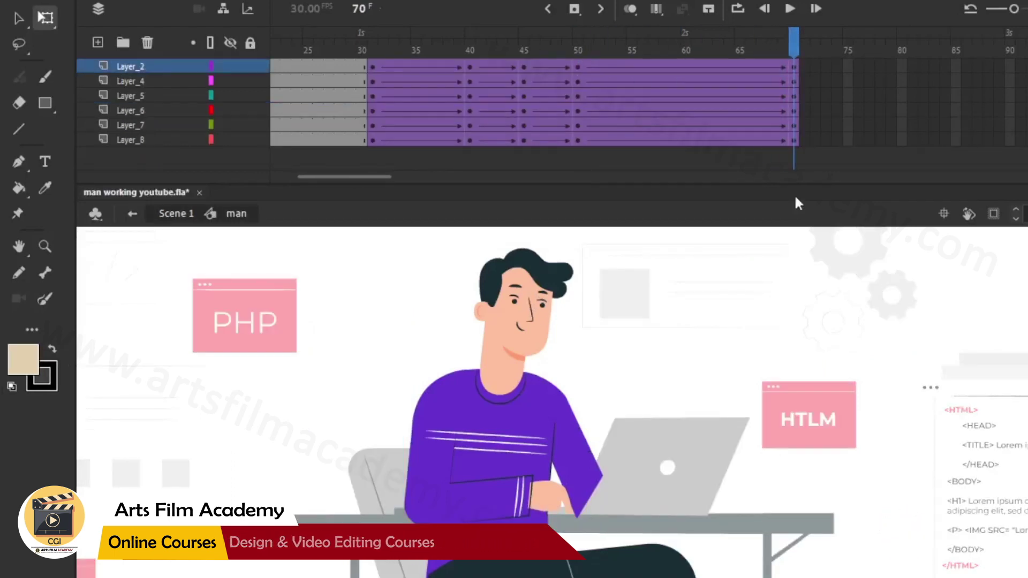
{"action": "left_click_drag", "start_coordinate": [800, 413], "coordinate": [564, 373]}
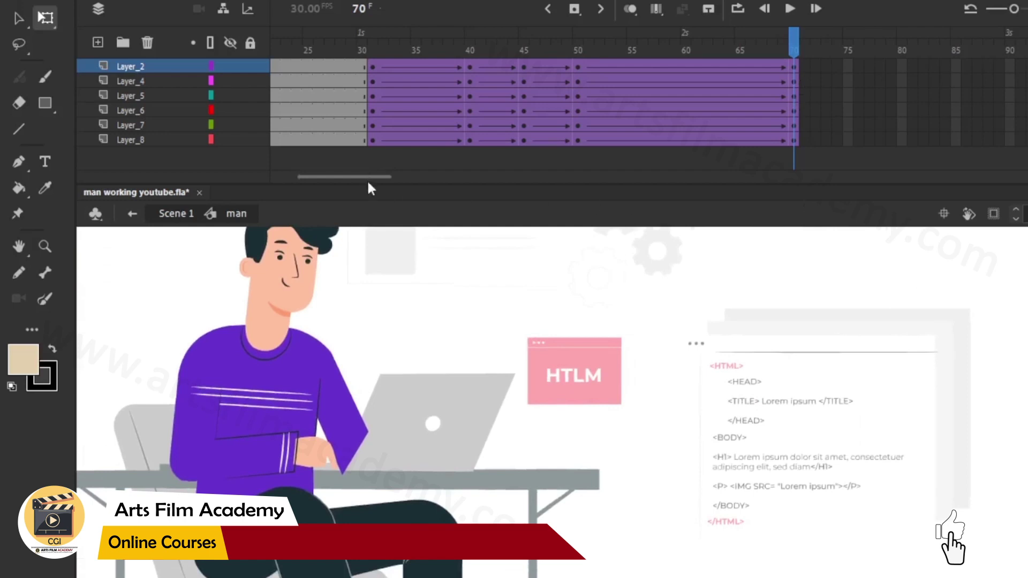
{"action": "scroll", "coordinate": [369, 176], "scroll_direction": "right", "scroll_amount": 3}
{"action": "left_click", "coordinate": [390, 50]}
{"action": "key", "text": "Return"}
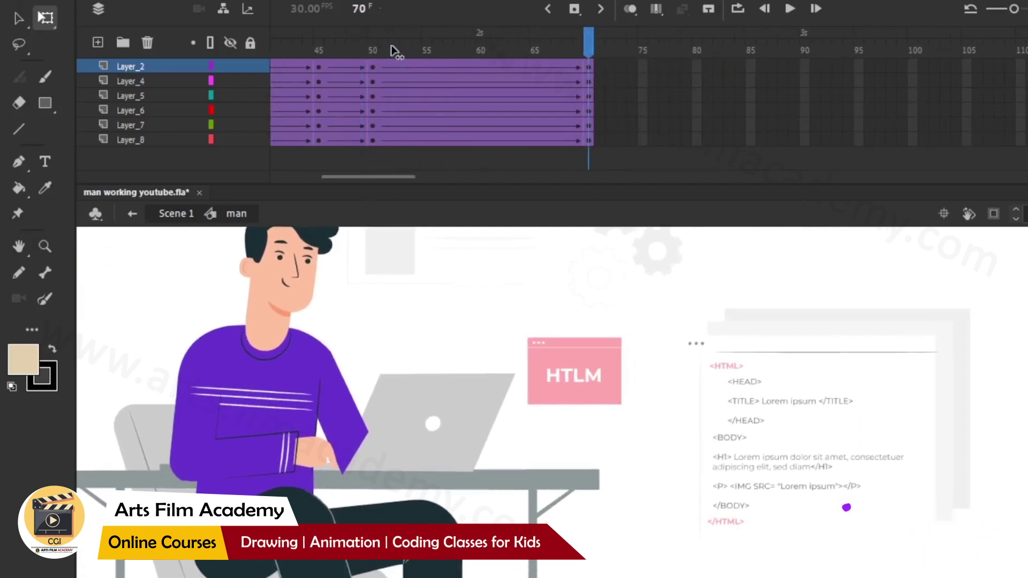
Step: Add keyframes at frame 80 on all the man's layers
{"action": "left_click_drag", "start_coordinate": [696, 141], "coordinate": [697, 67]}
{"action": "key", "text": "F6"}
{"action": "left_click", "coordinate": [513, 272]}
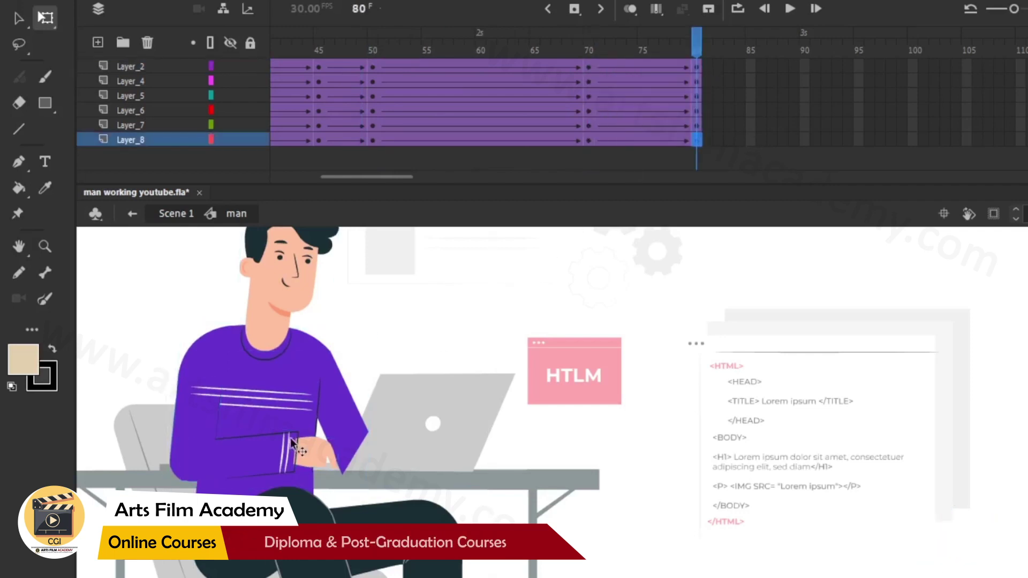
Step: Rotate the man's front forearm slightly upward at frame 80 and align the hand with the cuff
{"action": "left_click", "coordinate": [280, 456]}
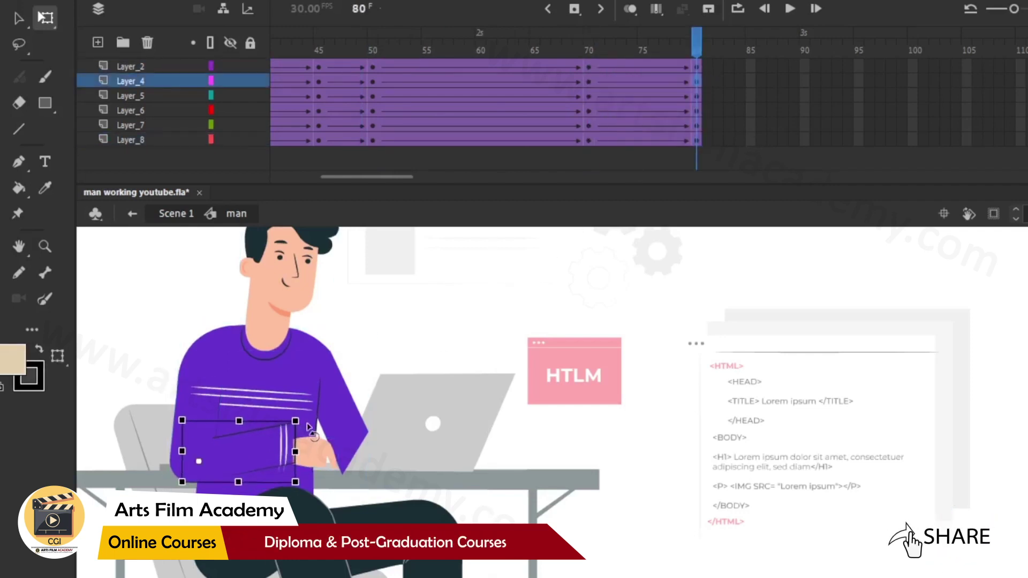
{"action": "key", "text": "v"}
{"action": "left_click", "coordinate": [309, 456]}
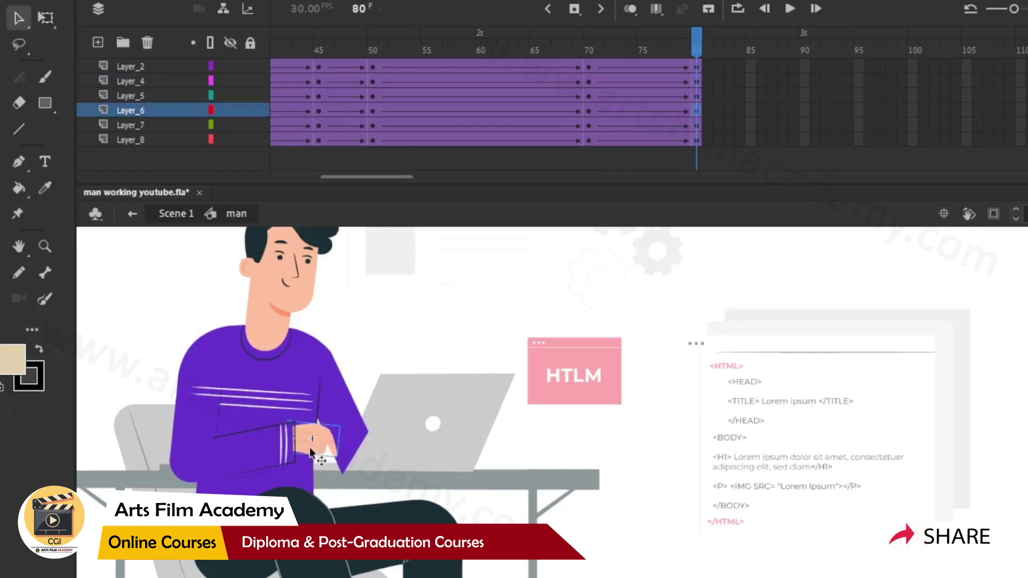
{"action": "left_click_drag", "start_coordinate": [310, 447], "coordinate": [351, 441]}
Step: Set the head's pivot at the neck base, rotate the head slightly back upright at frame 80, and play the tween from frame 70
{"action": "key", "text": "q"}
{"action": "left_click", "coordinate": [289, 292]}
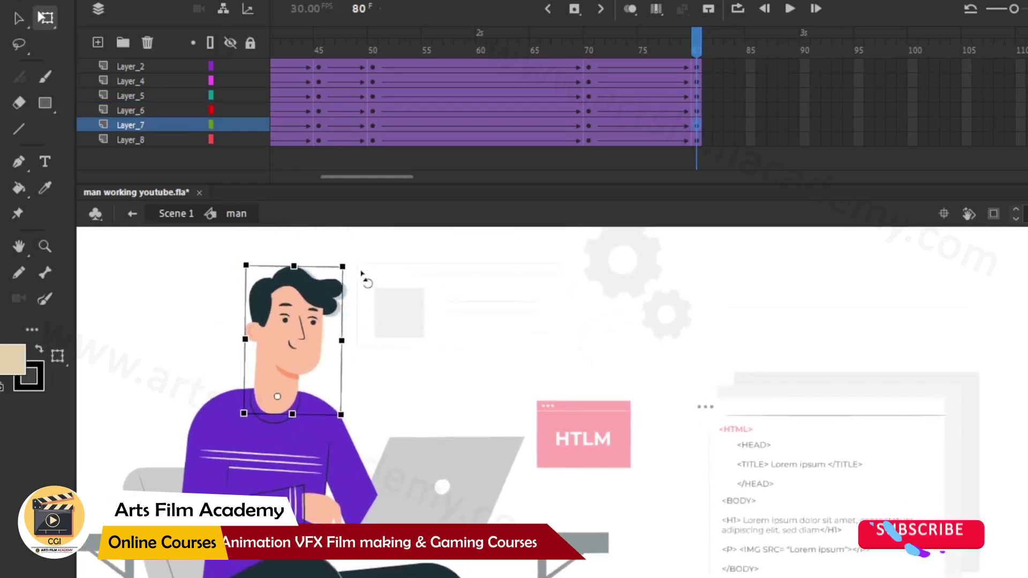
{"action": "left_click", "coordinate": [375, 317]}
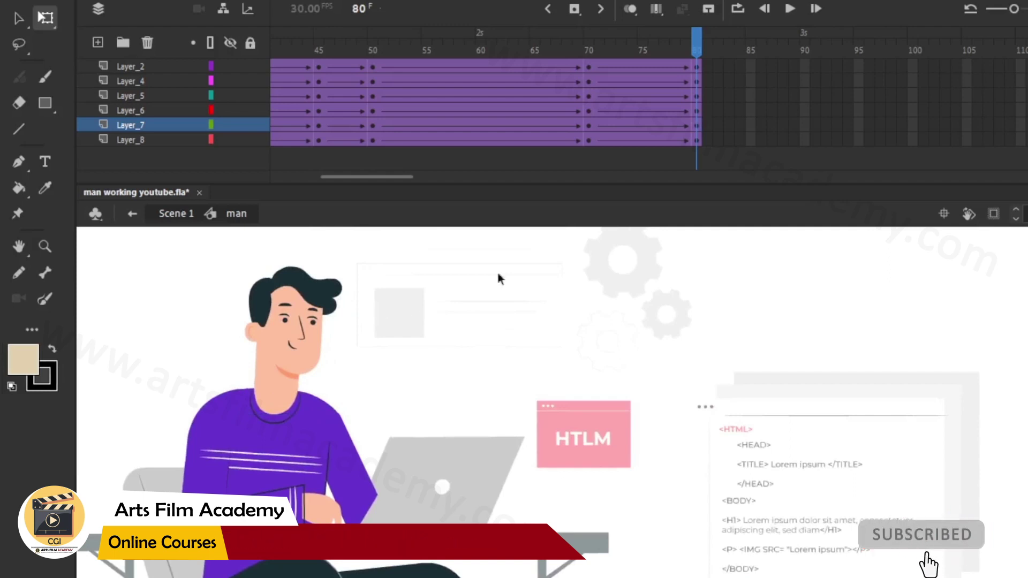
{"action": "left_click", "coordinate": [589, 50]}
{"action": "key", "text": "Return"}
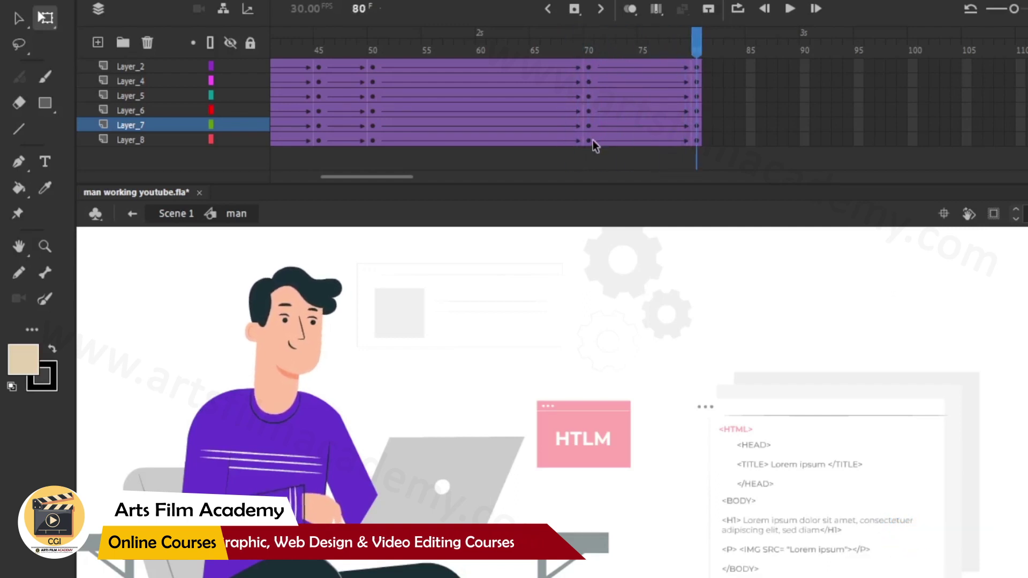
Step: Copy the frame 70 keyframes to frame 90 on all the man's layers, and duplicate the frame 70–90 block to repeat the movement through frame 132
{"action": "left_click_drag", "start_coordinate": [587, 138], "coordinate": [804, 81]}
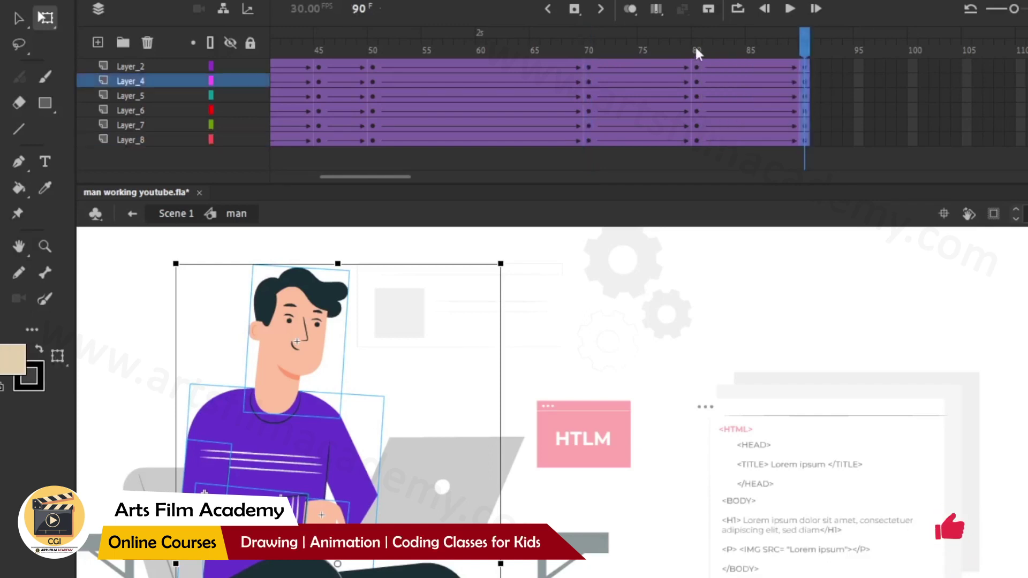
{"action": "left_click_drag", "start_coordinate": [693, 48], "coordinate": [772, 48]}
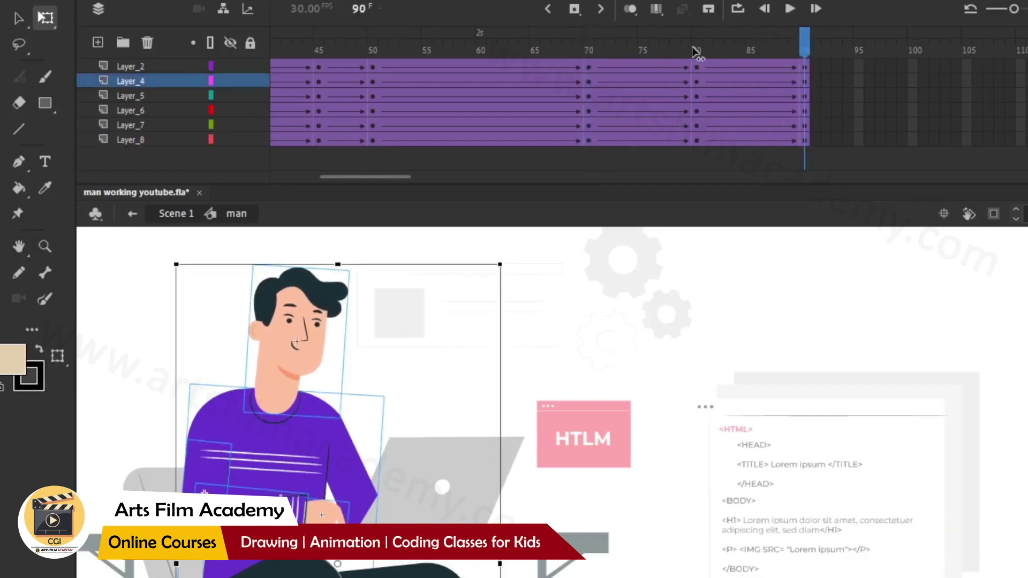
{"action": "left_click", "coordinate": [804, 141]}
{"action": "left_click_drag", "start_coordinate": [804, 141], "coordinate": [816, 69]}
{"action": "left_click_drag", "start_coordinate": [369, 177], "coordinate": [411, 177]}
{"action": "left_click_drag", "start_coordinate": [423, 64], "coordinate": [650, 63]}
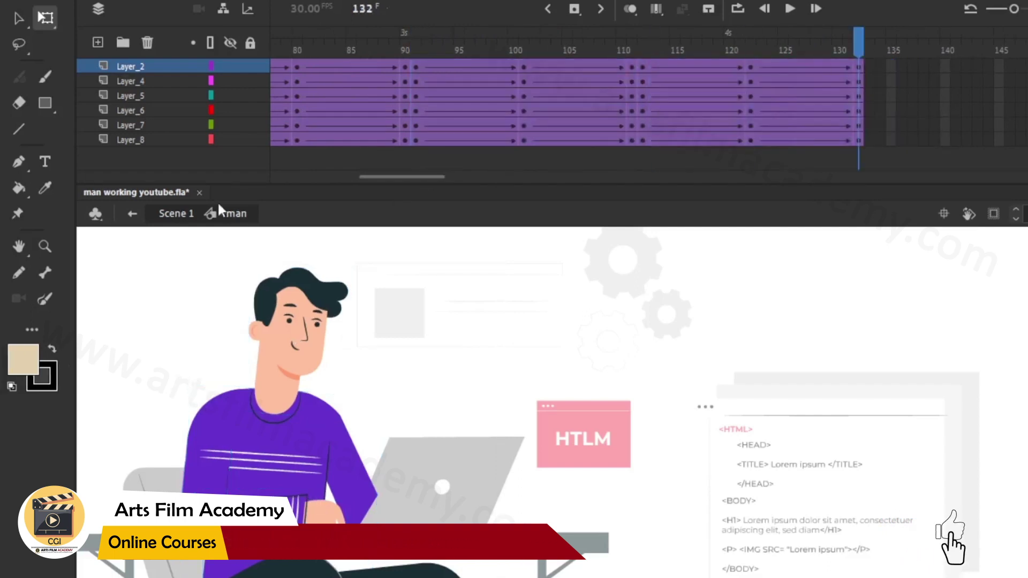
Step: Return to Scene 1 and extend the frames of all its layers to frame 130
{"action": "left_click", "coordinate": [176, 214]}
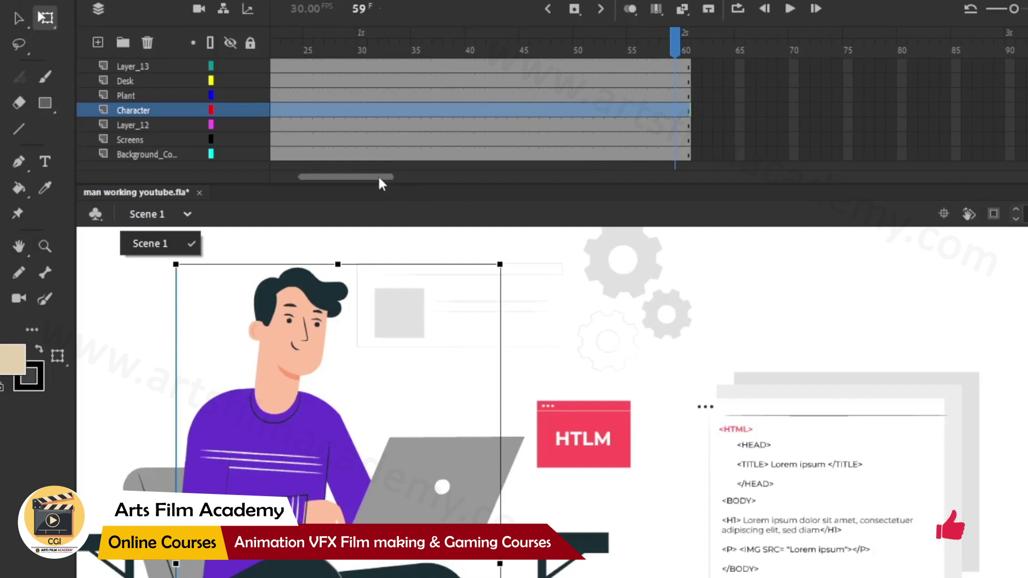
{"action": "scroll", "coordinate": [379, 179], "scroll_direction": "right", "scroll_amount": 5}
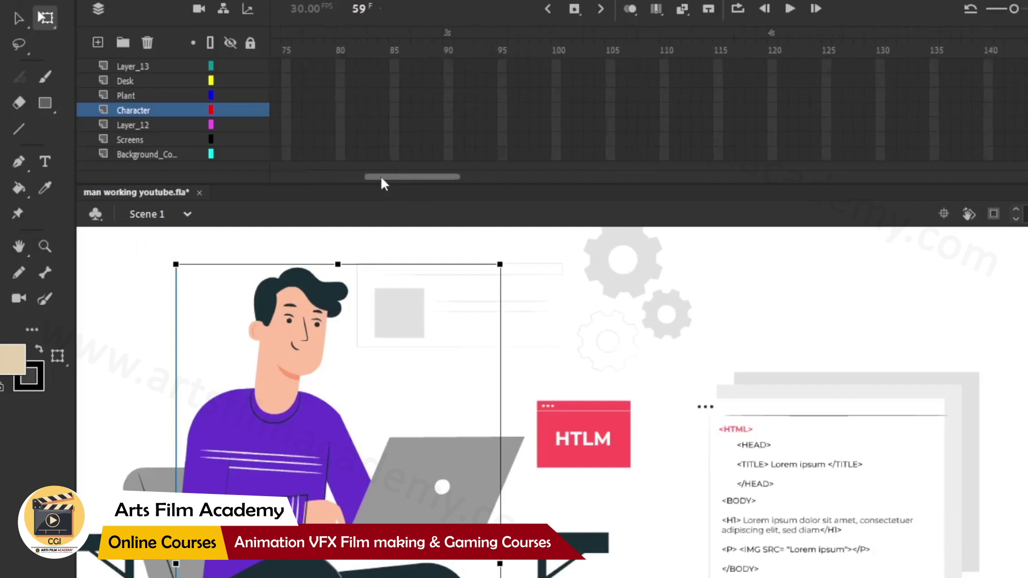
{"action": "scroll", "coordinate": [380, 175], "scroll_direction": "right", "scroll_amount": 2}
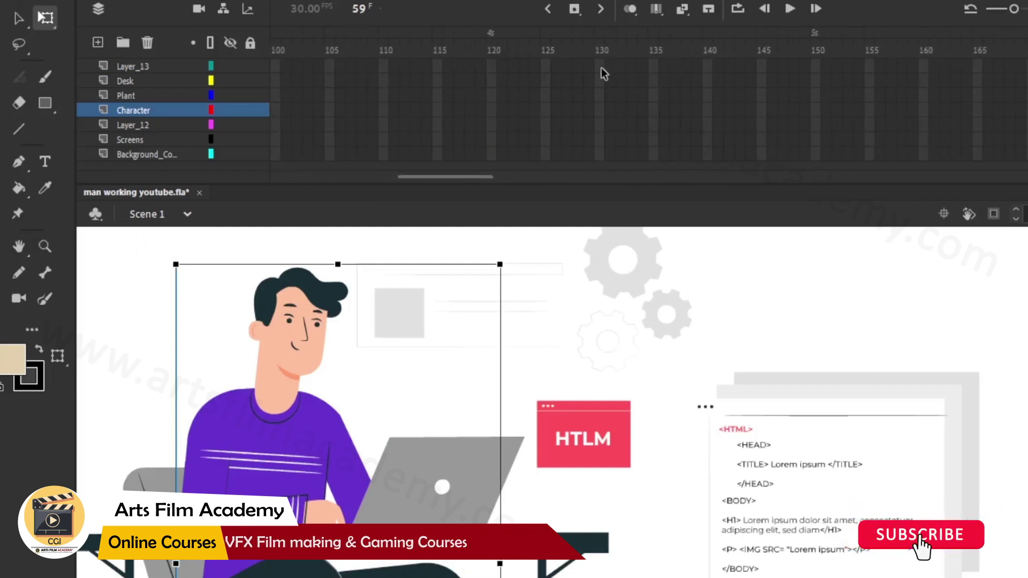
{"action": "key", "text": "F5"}
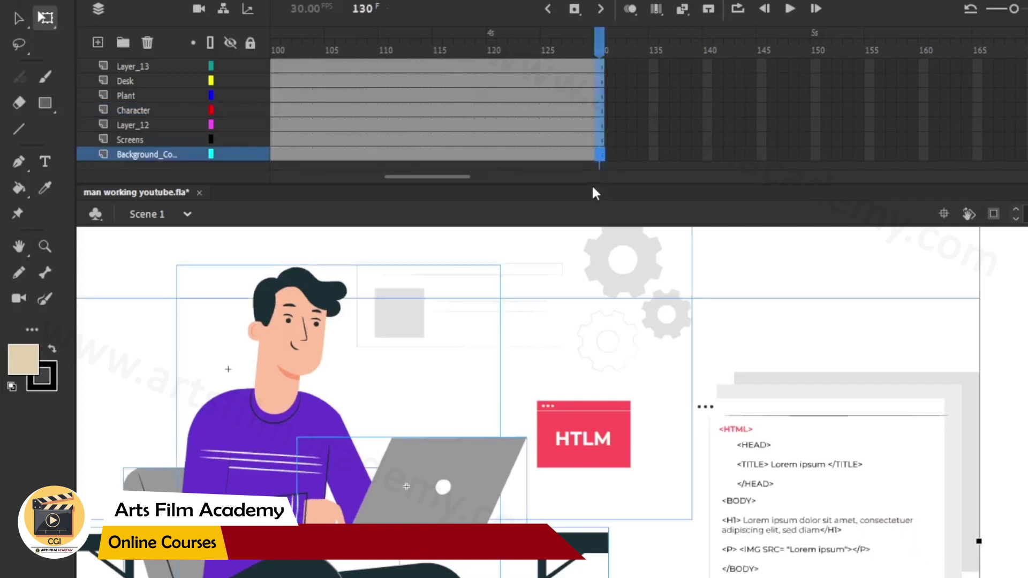